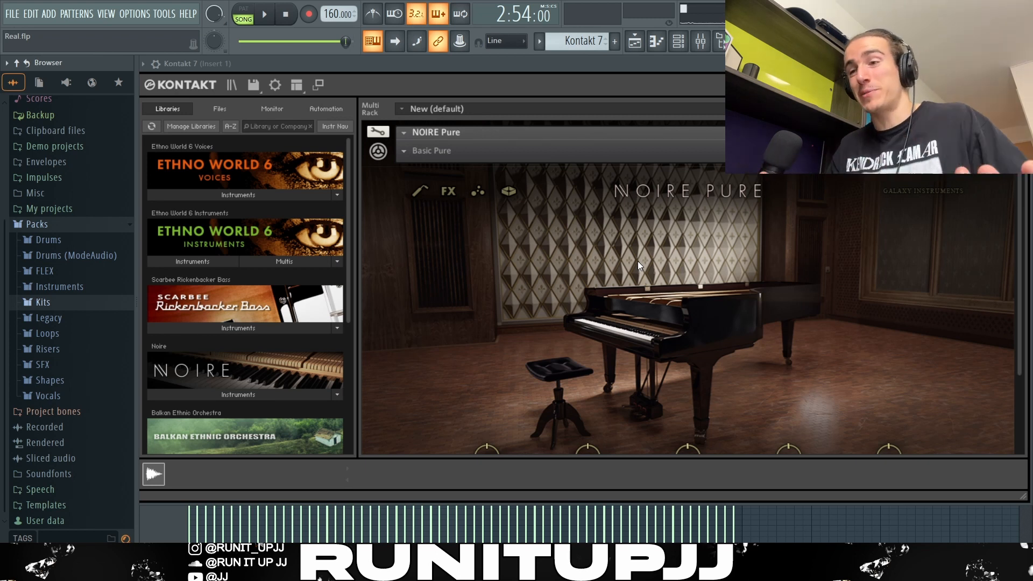
# - Open the Kontakt 7 piano roll and zoom in on the chord pattern
pyautogui.press('F7')
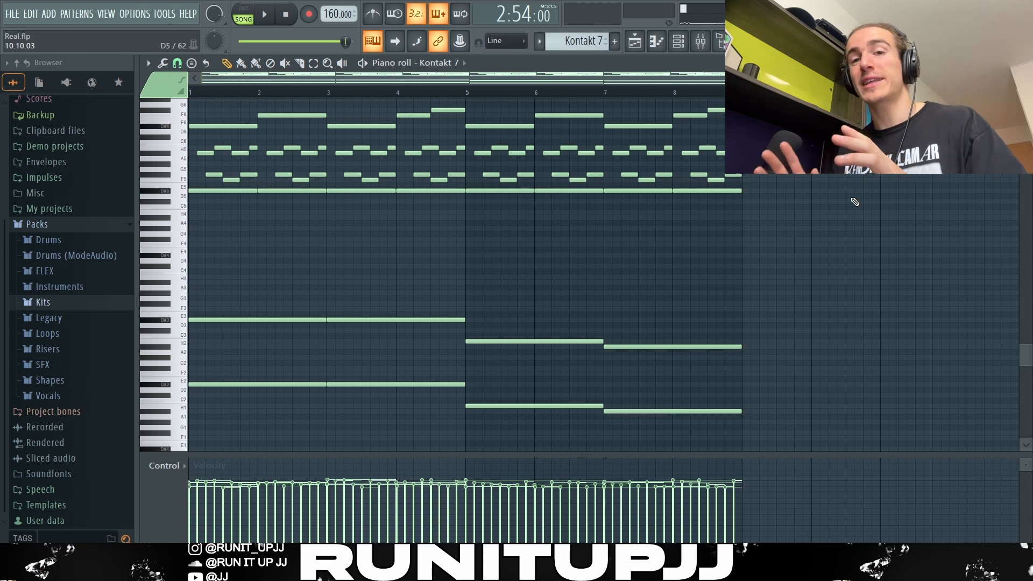
pyautogui.scroll(3, 699, 218)
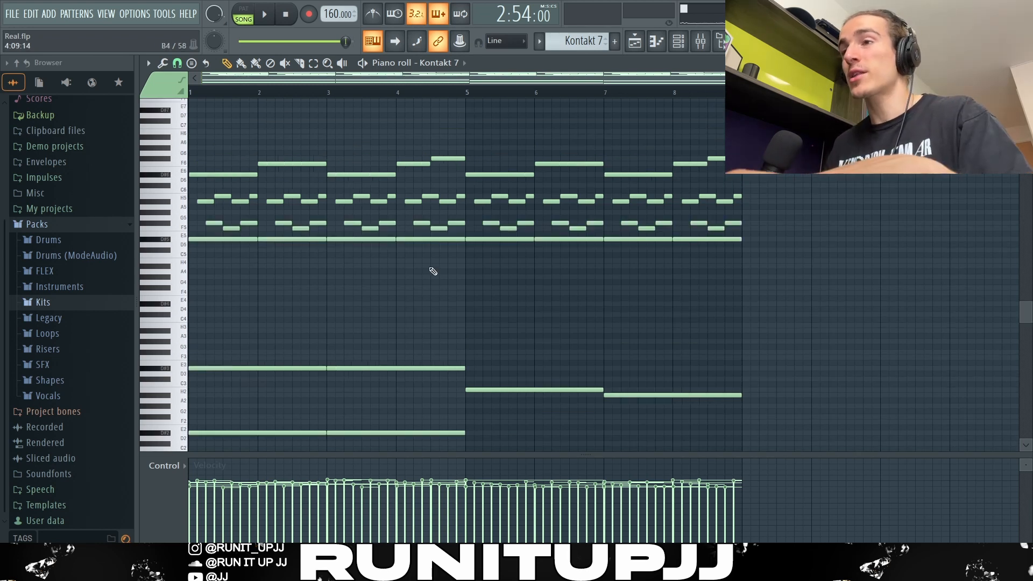
pyautogui.scroll(5, 246, 279)
pyautogui.scroll(2, 247, 280)
pyautogui.scroll(2, 246, 280)
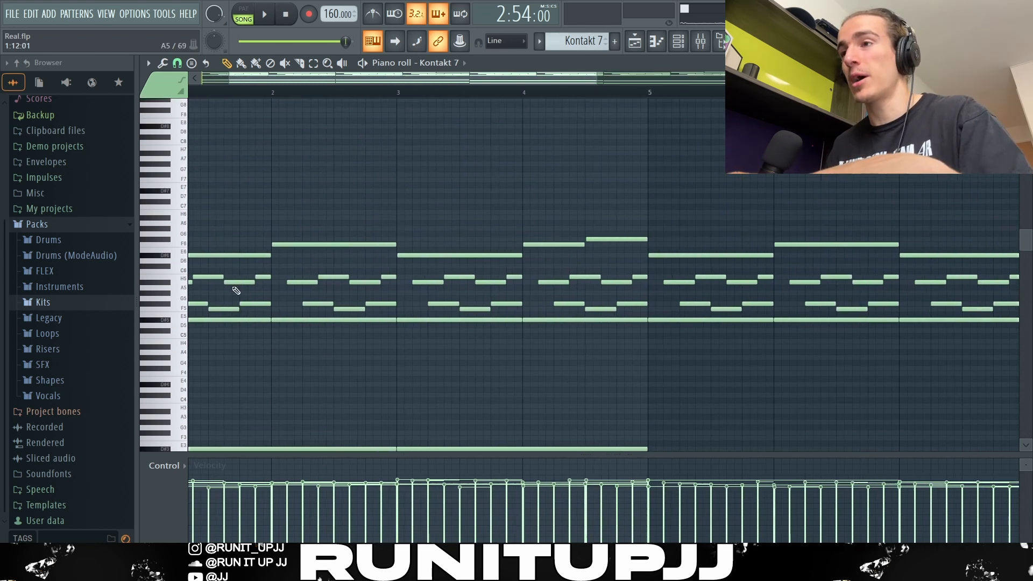
pyautogui.scroll(3, 237, 286)
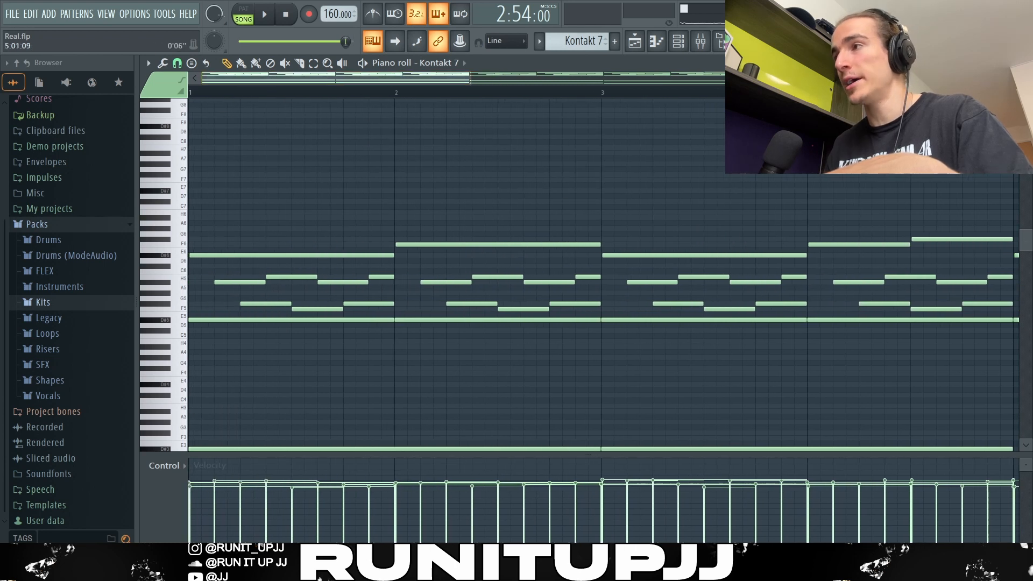
pyautogui.scroll(3, 323, 291)
# - Select individual notes of the first bar's arpeggiated chord to inspect them
pyautogui.keyDown('ctrl'); pyautogui.click(241, 354); pyautogui.keyUp('ctrl')
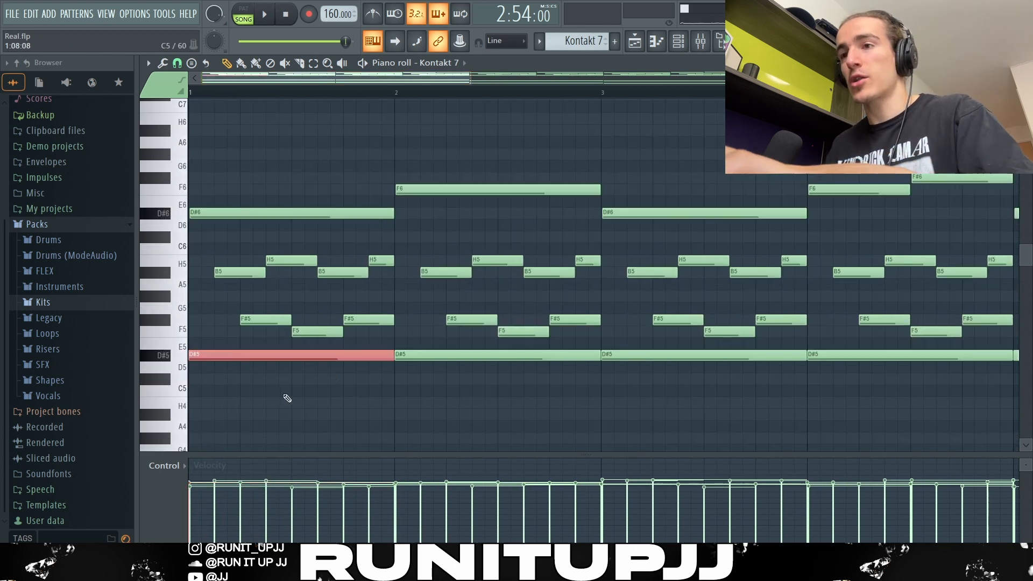
pyautogui.keyDown('ctrl'); pyautogui.click(226, 272); pyautogui.keyUp('ctrl')
pyautogui.keyDown('ctrl'); pyautogui.click(255, 319); pyautogui.keyUp('ctrl')
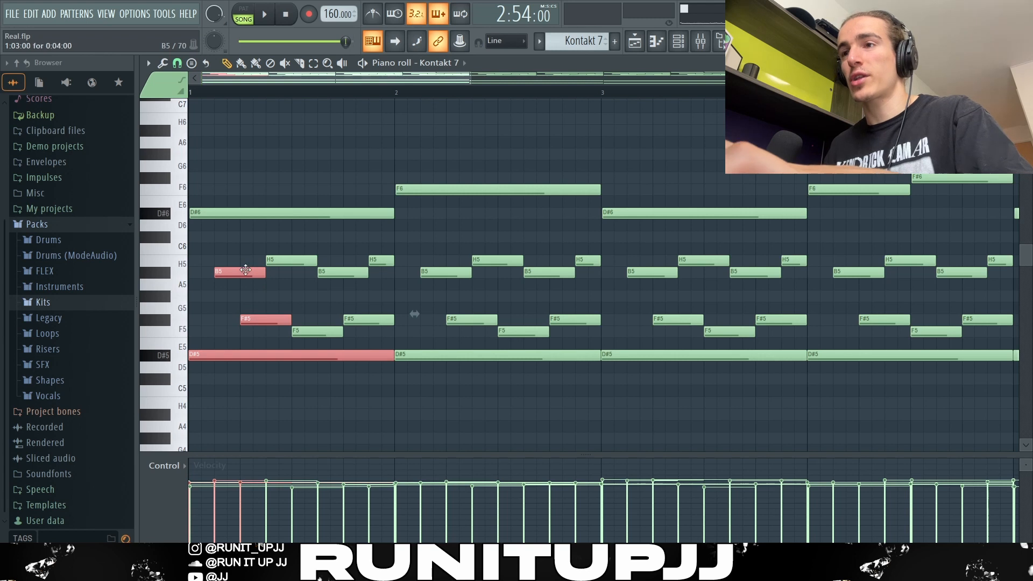
pyautogui.keyDown('ctrl'); pyautogui.click(238, 302); pyautogui.keyUp('ctrl')
# - Try moving the first bar's arpeggio notes to the start of the bar, then undo the three changes
pyautogui.moveTo(237, 273); pyautogui.dragTo(250, 328)
pyautogui.moveTo(252, 321); pyautogui.dragTo(208, 321)
pyautogui.keyDown('ctrl'); pyautogui.click(209, 318); pyautogui.keyUp('ctrl')
pyautogui.moveTo(210, 259); pyautogui.dragTo(222, 355)
pyautogui.click(213, 211)
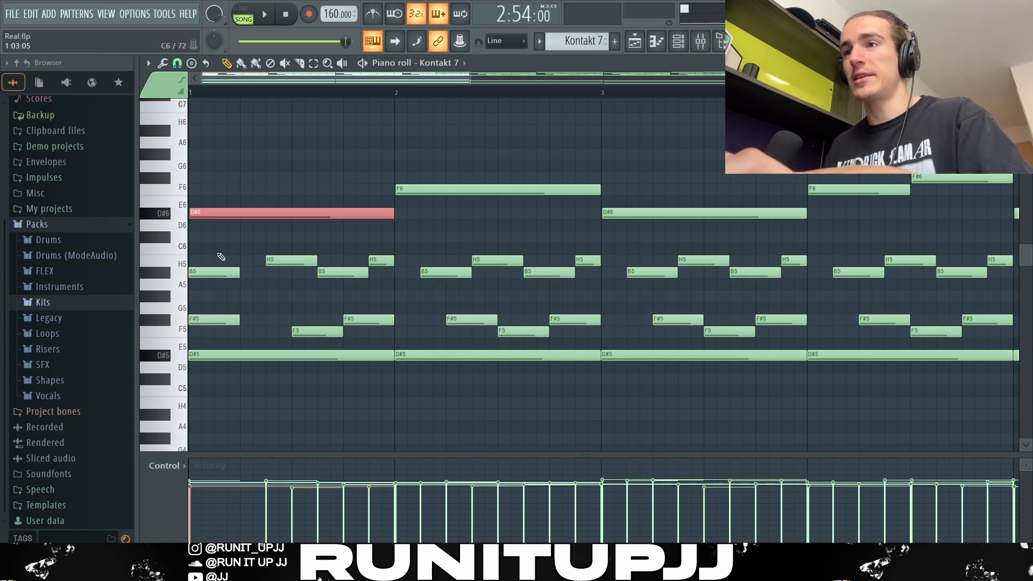
pyautogui.hotkey('ctrl', 'z')
pyautogui.hotkey('ctrl', 'z')
pyautogui.hotkey('ctrl', 'z')
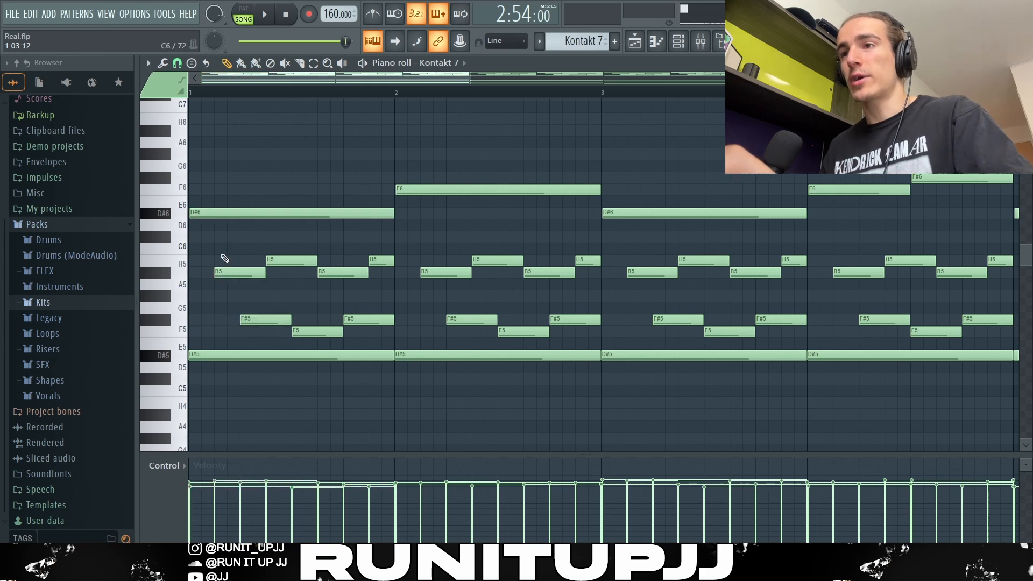
# - Select the first bar's arpeggio notes one by one and then as a group
pyautogui.click(229, 273)
pyautogui.moveTo(229, 273)
pyautogui.mouseDown()
pyautogui.moveTo(207, 272)
pyautogui.moveTo(231, 275)
pyautogui.mouseUp()
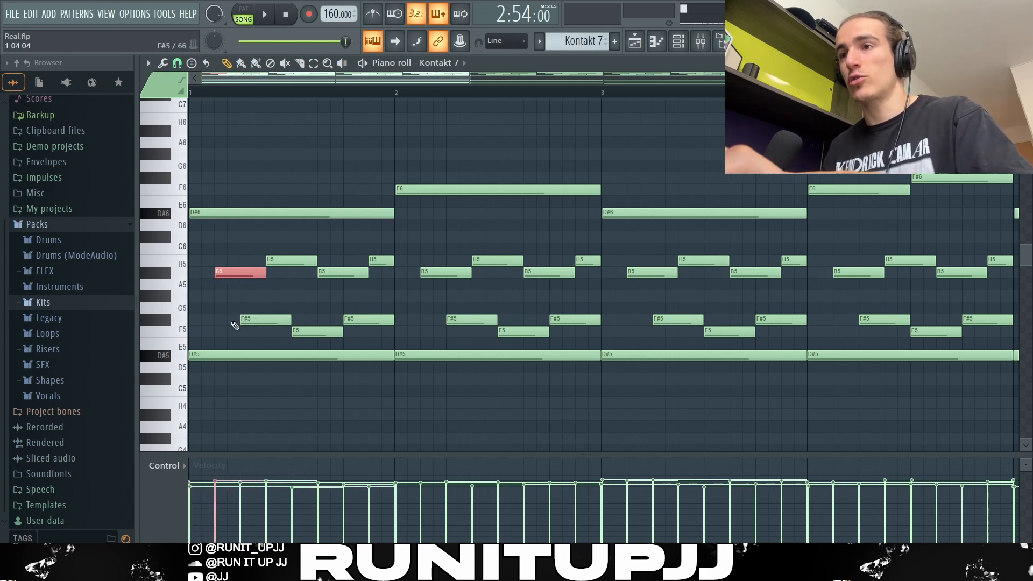
pyautogui.keyDown('ctrl'); pyautogui.click(271, 294); pyautogui.keyUp('ctrl')
pyautogui.keyDown('ctrl'); pyautogui.click(253, 270); pyautogui.keyUp('ctrl')
pyautogui.keyDown('ctrl'); pyautogui.click(289, 260); pyautogui.keyUp('ctrl')
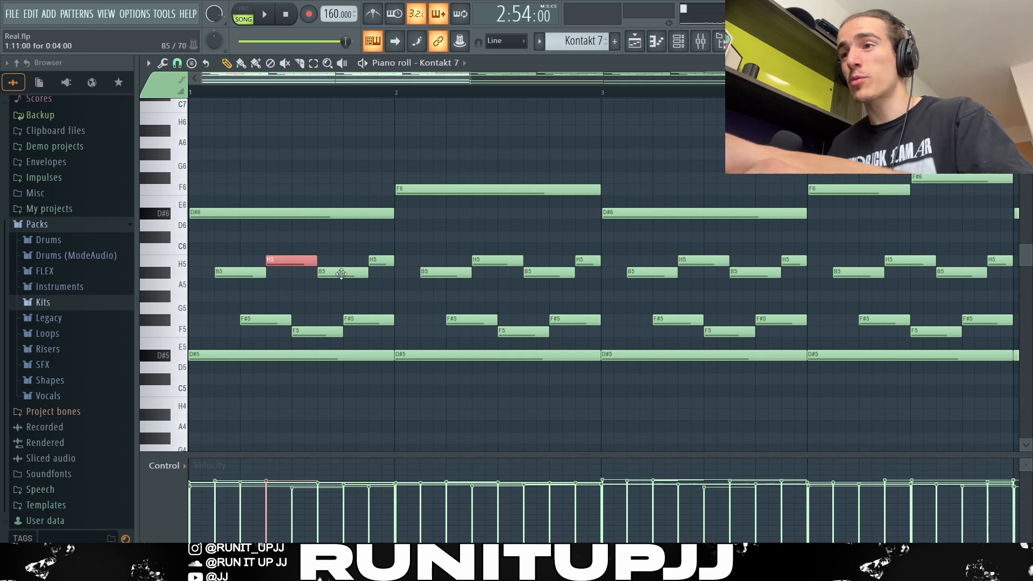
pyautogui.keyDown('ctrl'); pyautogui.click(338, 271); pyautogui.keyUp('ctrl')
pyautogui.moveTo(381, 254); pyautogui.dragTo(382, 272)
pyautogui.keyDown('ctrl'); pyautogui.click(290, 293); pyautogui.keyUp('ctrl')
pyautogui.moveTo(285, 311); pyautogui.dragTo(290, 322)
pyautogui.moveTo(312, 328)
pyautogui.mouseDown()
pyautogui.moveTo(318, 337)
pyautogui.moveTo(357, 323)
pyautogui.mouseUp()
pyautogui.keyDown('ctrl'); pyautogui.click(399, 303); pyautogui.keyUp('ctrl')
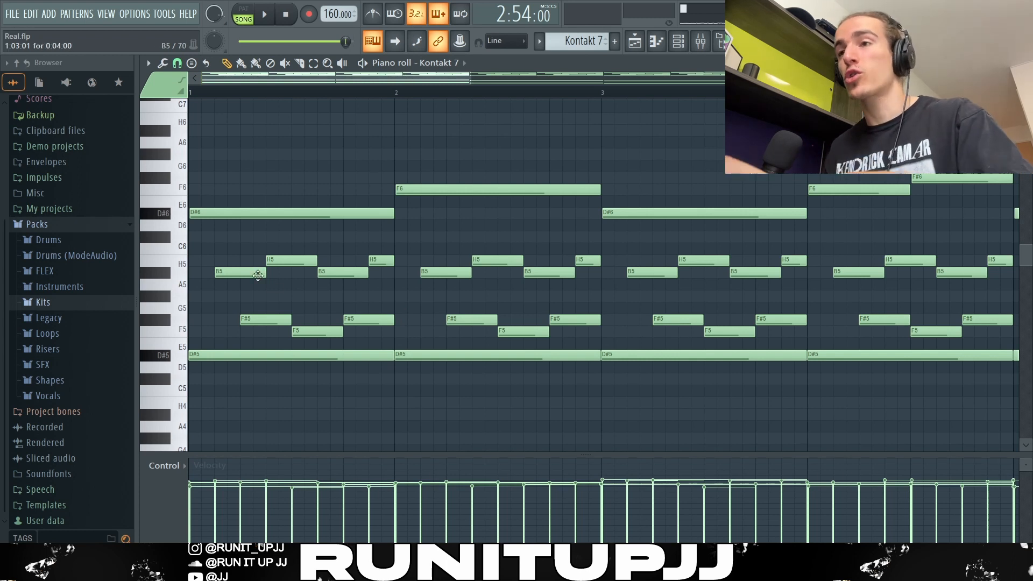
pyautogui.keyDown('ctrl'); pyautogui.moveTo(253, 256); pyautogui.dragTo(386, 308); pyautogui.keyUp('ctrl')
pyautogui.keyDown('ctrl'); pyautogui.moveTo(260, 316); pyautogui.dragTo(384, 338); pyautogui.keyUp('ctrl')
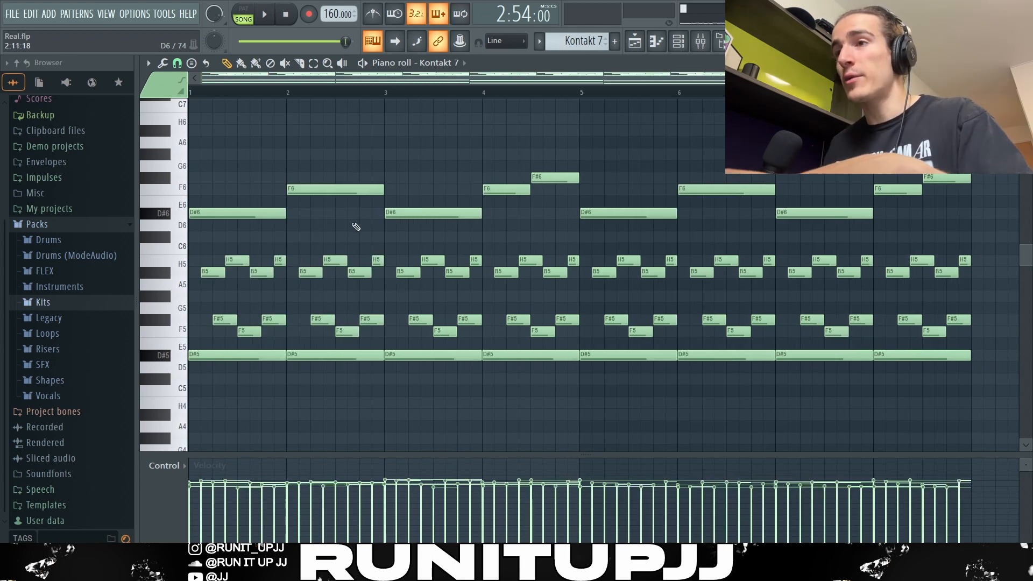
# - Select the top melody notes D#6, F6 and F#6 across the first bars
pyautogui.keyDown('ctrl'); pyautogui.keyDown('shift'); pyautogui.click(263, 214); pyautogui.keyUp('shift'); pyautogui.keyUp('ctrl')
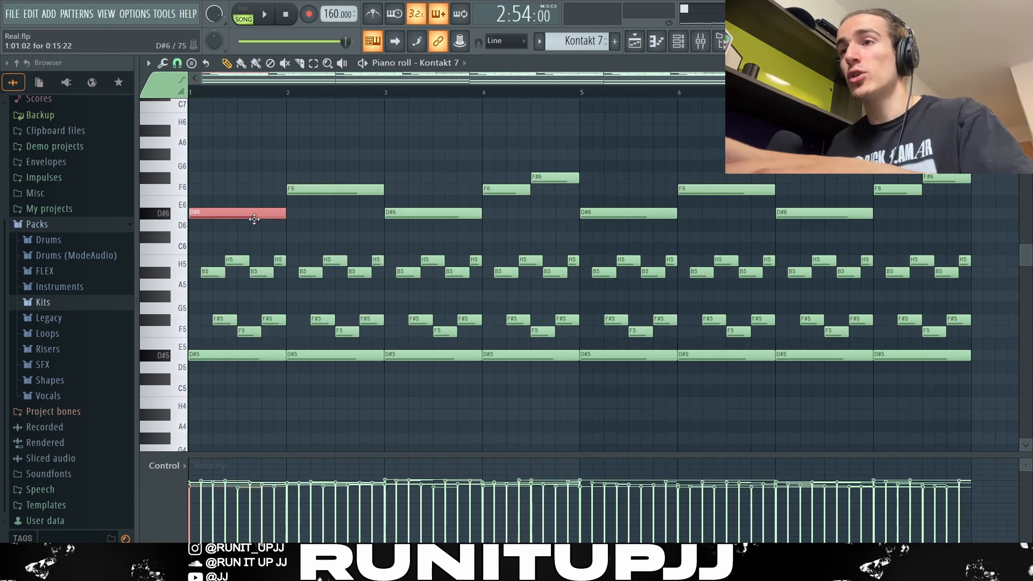
pyautogui.keyDown('ctrl'); pyautogui.keyDown('shift'); pyautogui.click(312, 191); pyautogui.keyUp('shift'); pyautogui.keyUp('ctrl')
pyautogui.keyDown('ctrl'); pyautogui.keyDown('shift'); pyautogui.click(411, 213); pyautogui.keyUp('shift'); pyautogui.keyUp('ctrl')
pyautogui.keyDown('ctrl'); pyautogui.keyDown('shift'); pyautogui.click(500, 191); pyautogui.keyUp('shift'); pyautogui.keyUp('ctrl')
pyautogui.keyDown('ctrl'); pyautogui.keyDown('shift'); pyautogui.click(557, 178); pyautogui.keyUp('shift'); pyautogui.keyUp('ctrl')
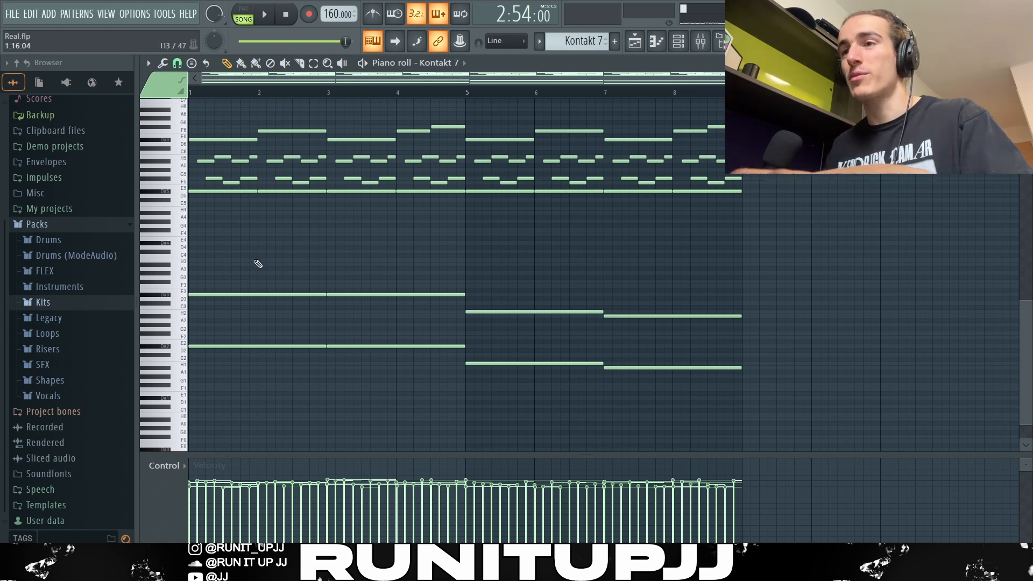
# - Select the bass notes of the progression individually and by box selection, then deselect everything
pyautogui.moveTo(259, 280); pyautogui.dragTo(361, 303)
pyautogui.moveTo(232, 289); pyautogui.dragTo(260, 307)
pyautogui.keyDown('shift'); pyautogui.click(358, 293); pyautogui.keyUp('shift')
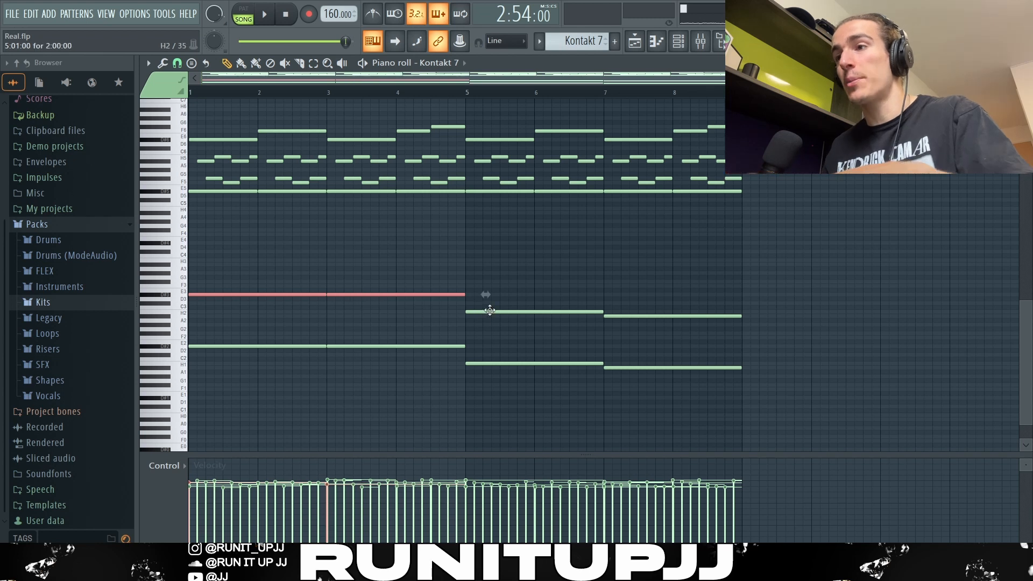
pyautogui.keyDown('shift'); pyautogui.click(487, 311); pyautogui.keyUp('shift')
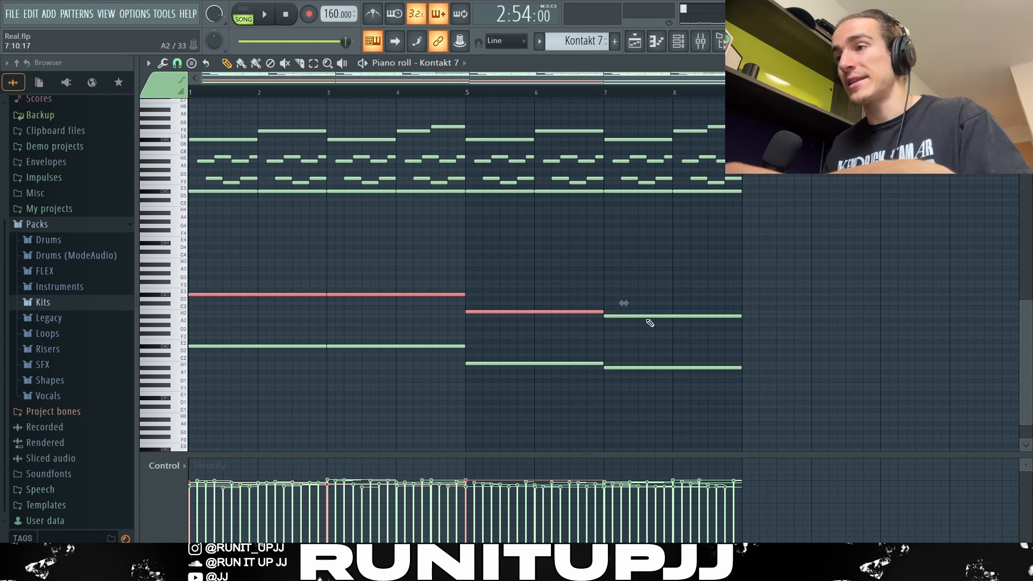
pyautogui.click(649, 317)
pyautogui.moveTo(825, 399); pyautogui.dragTo(238, 284)
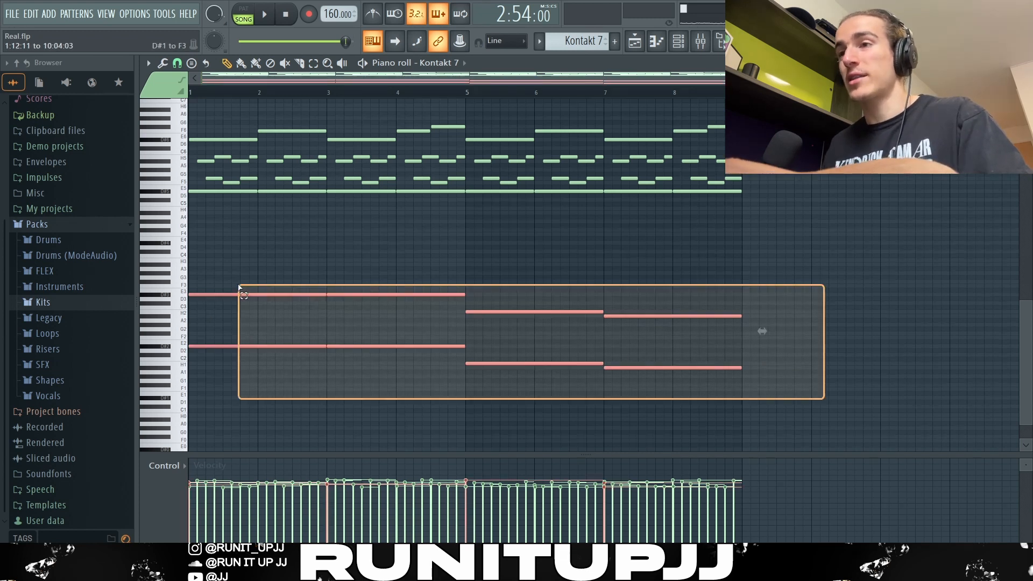
pyautogui.moveTo(796, 240); pyautogui.dragTo(190, 121)
pyautogui.scroll(1, 668, 269)
pyautogui.keyDown('ctrl'); pyautogui.click(787, 287); pyautogui.keyUp('ctrl')
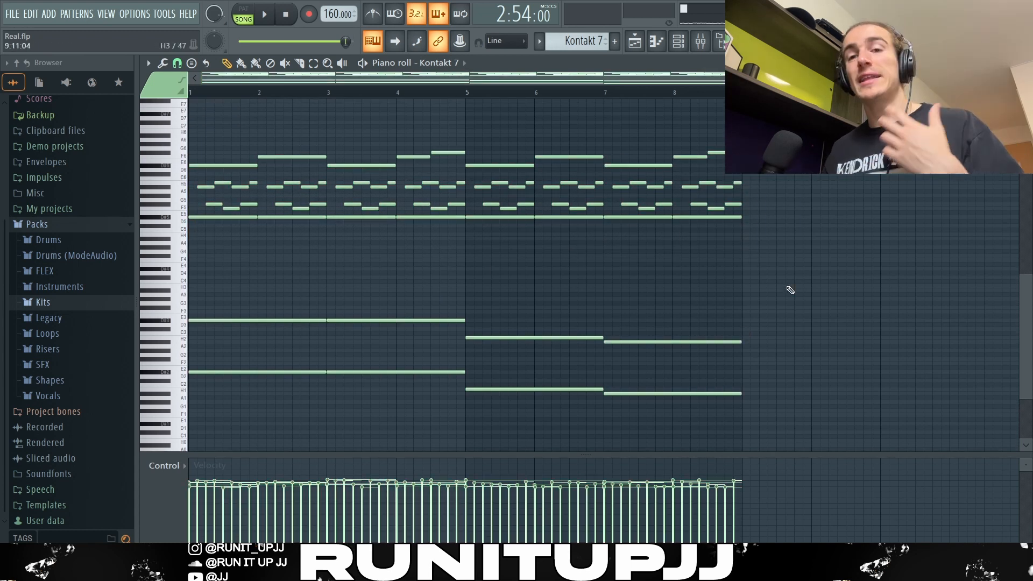
# - Open the Strumizer and Randomizer tools for the piano roll and close them without changes
pyautogui.hotkey('alt', 's')
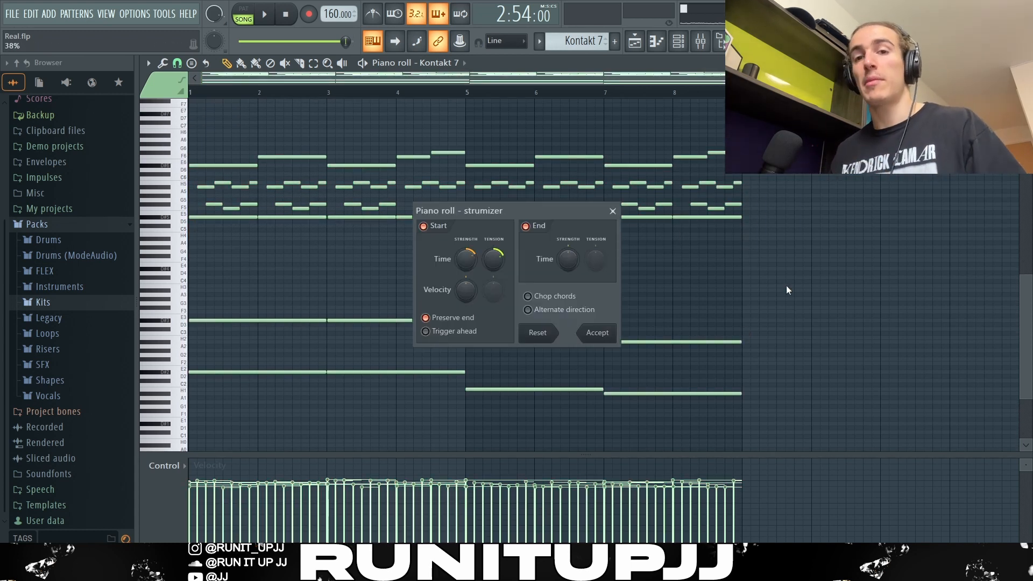
pyautogui.hotkey('alt', 'r')
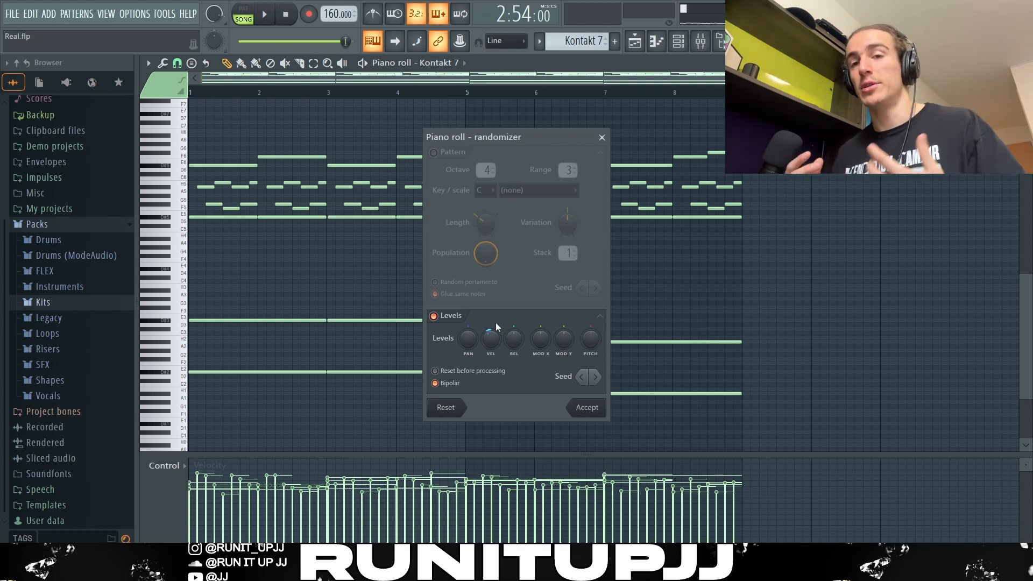
pyautogui.press('Escape')
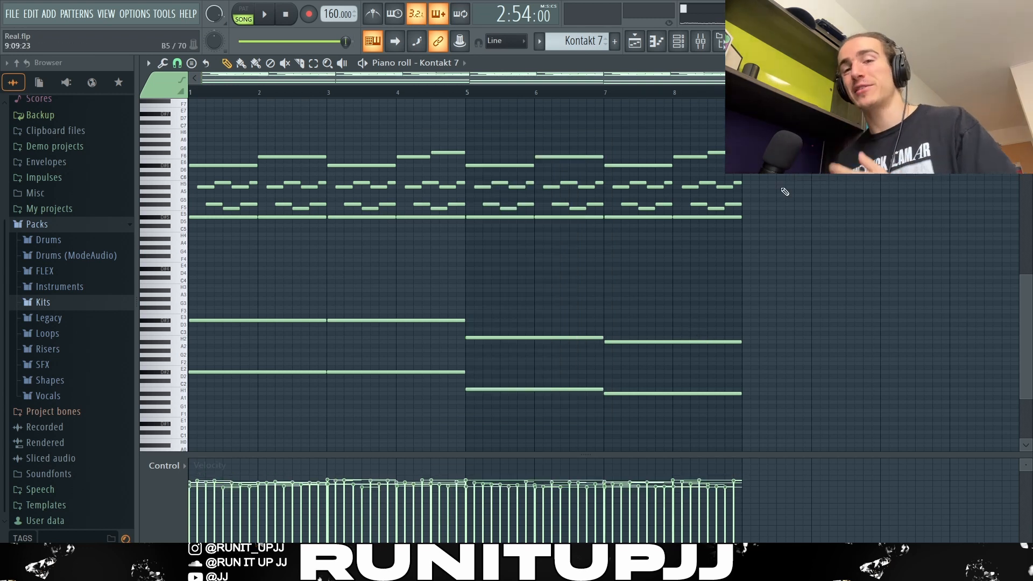
# - Play the pattern and stop playback
pyautogui.press('space')
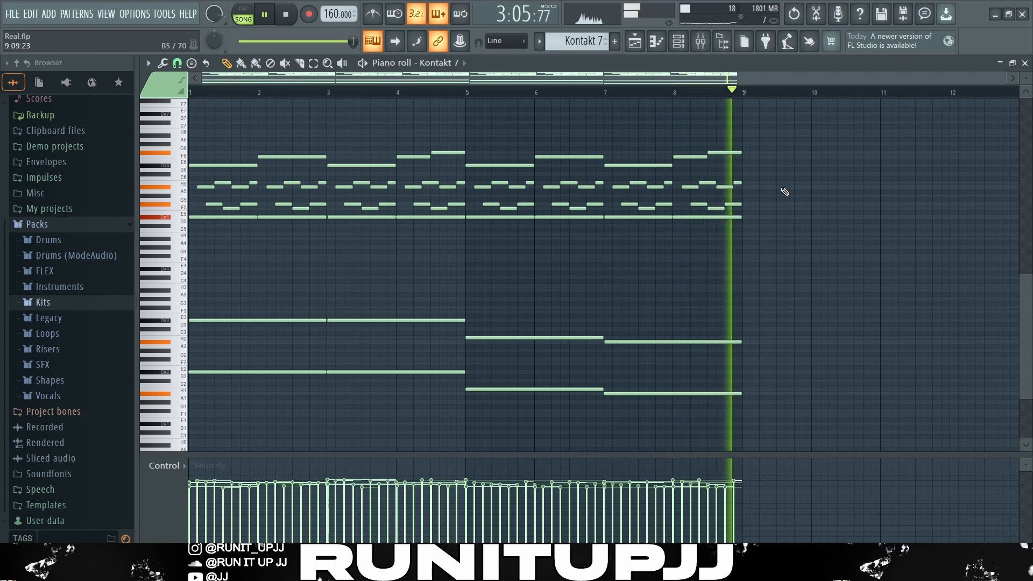
pyautogui.press('space')
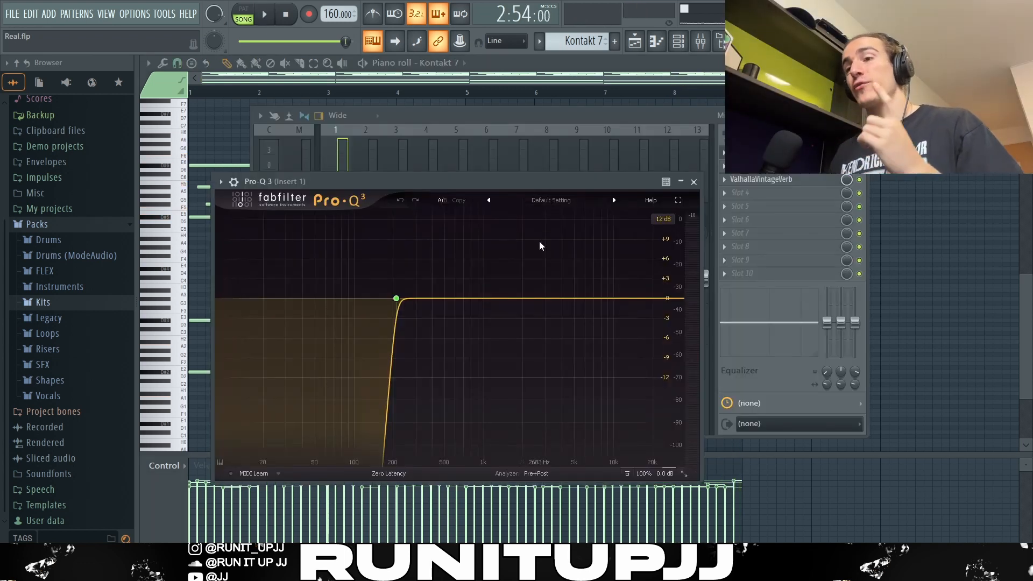
# - Open the Xpand!2 preset category list to browse sound categories
pyautogui.moveTo(426, 280)
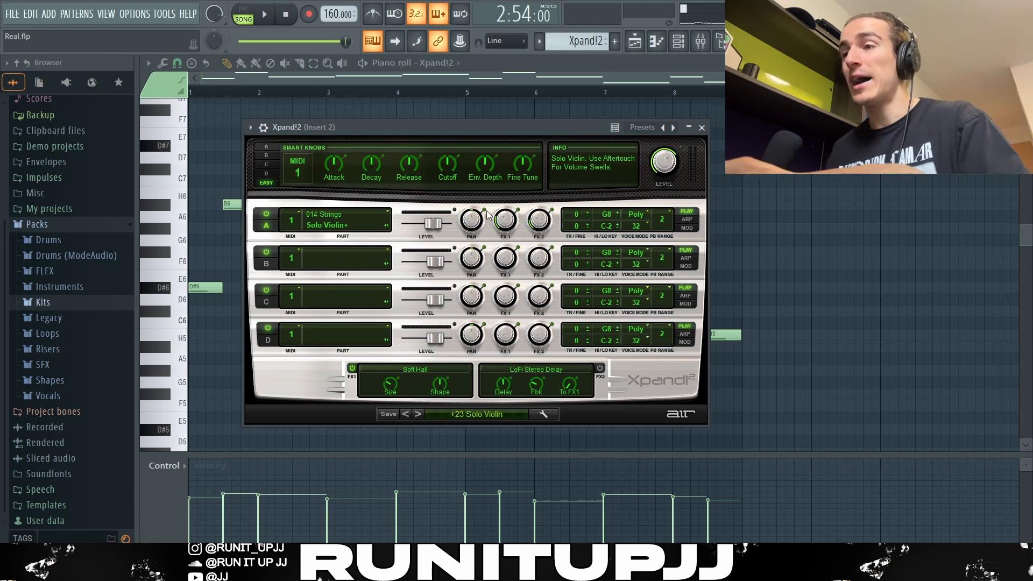
pyautogui.click(493, 415)
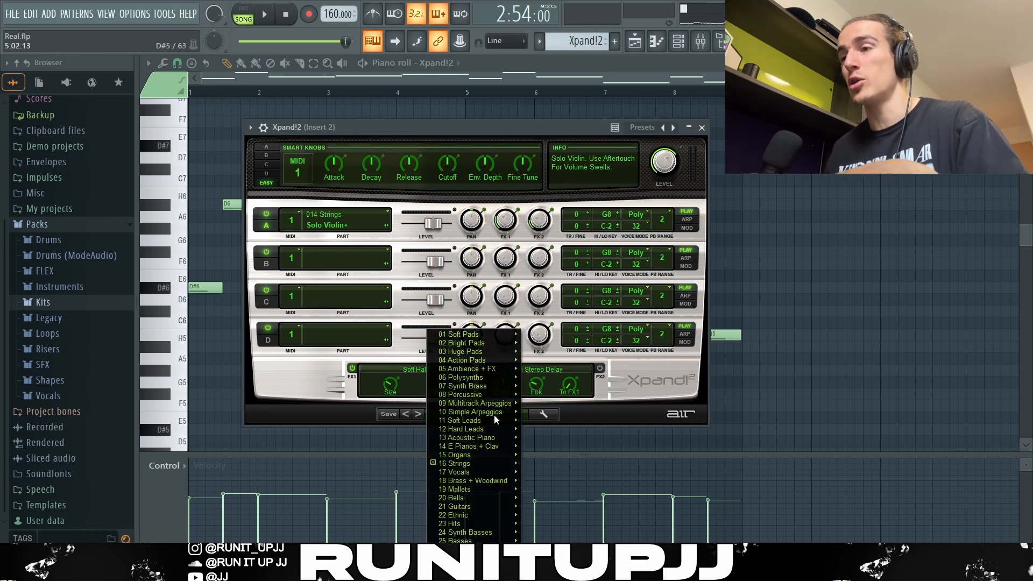
pyautogui.moveTo(463, 466)
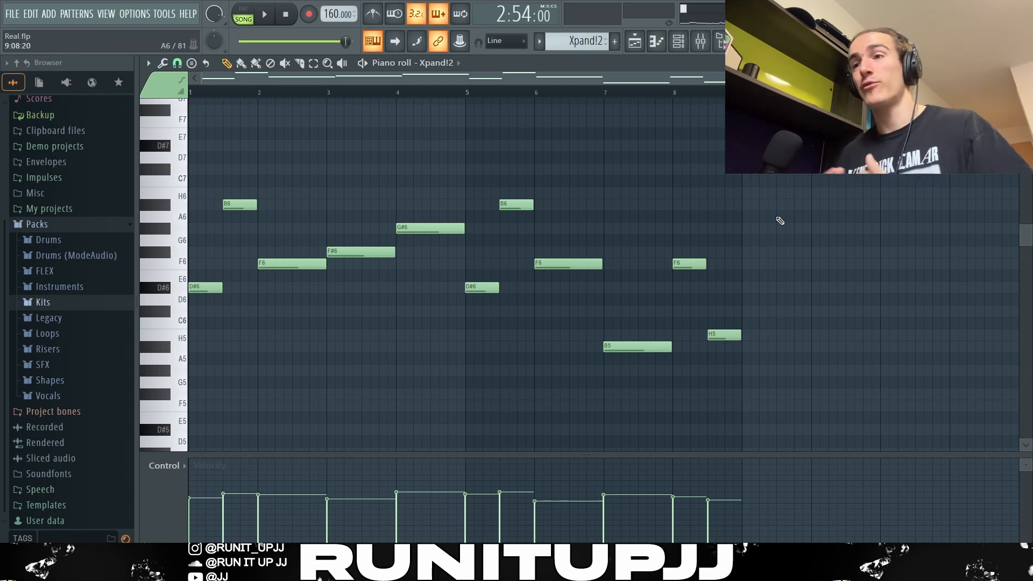
# - Select the Xpand!2 melody notes one by one and in groups to inspect the melody
pyautogui.click(206, 288)
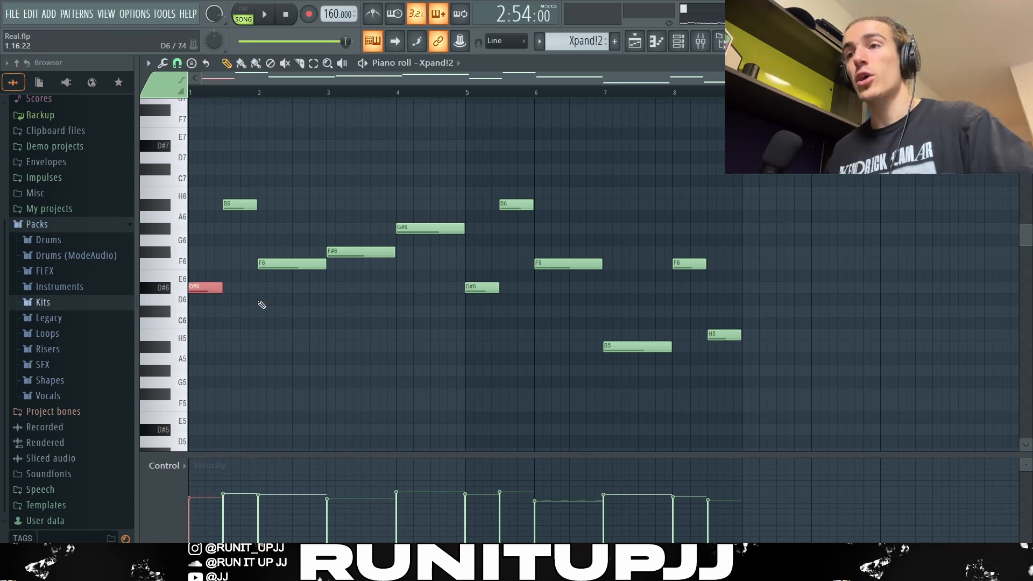
pyautogui.click(237, 205)
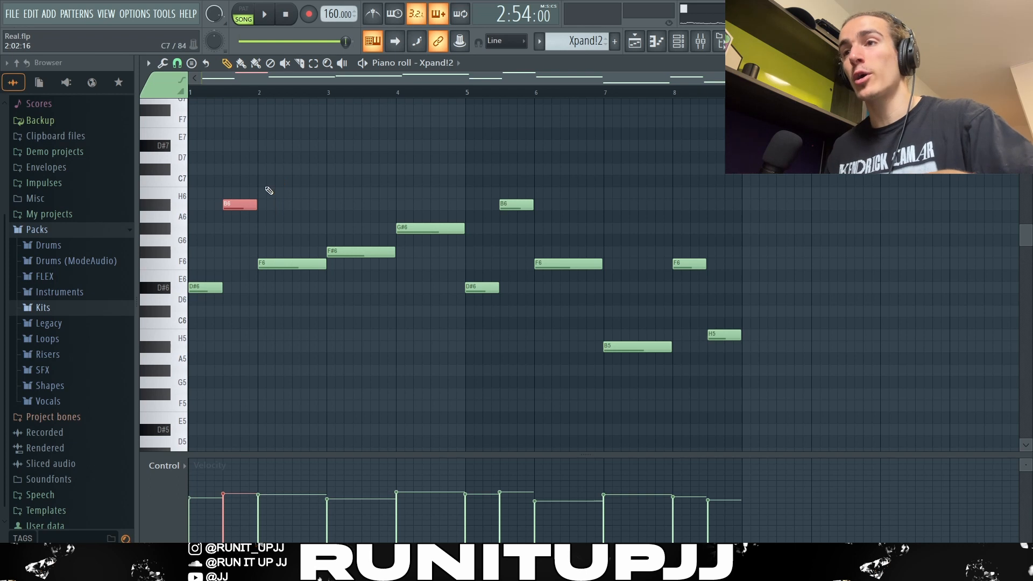
pyautogui.moveTo(272, 235); pyautogui.dragTo(380, 296)
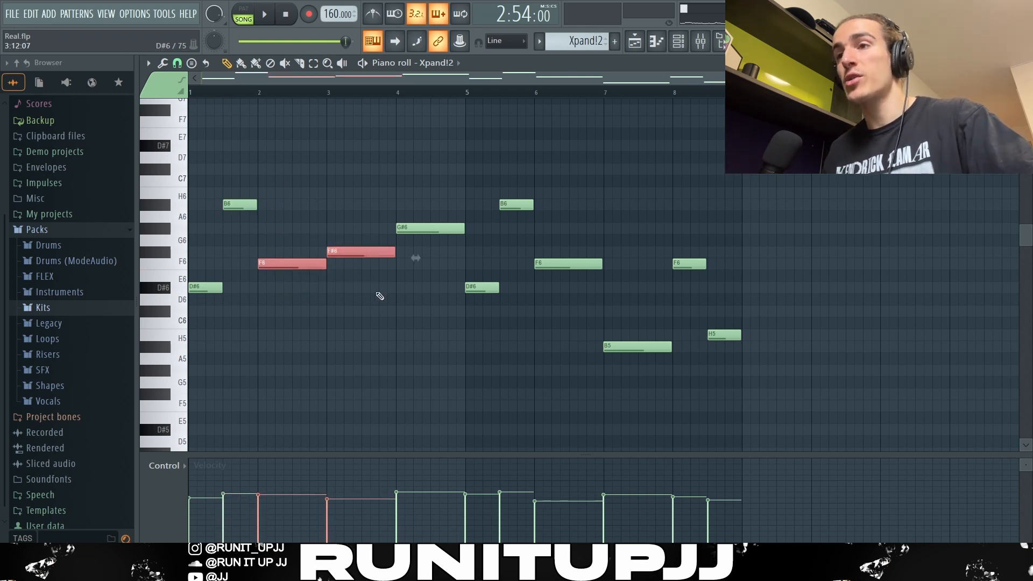
pyautogui.moveTo(409, 199); pyautogui.dragTo(444, 252)
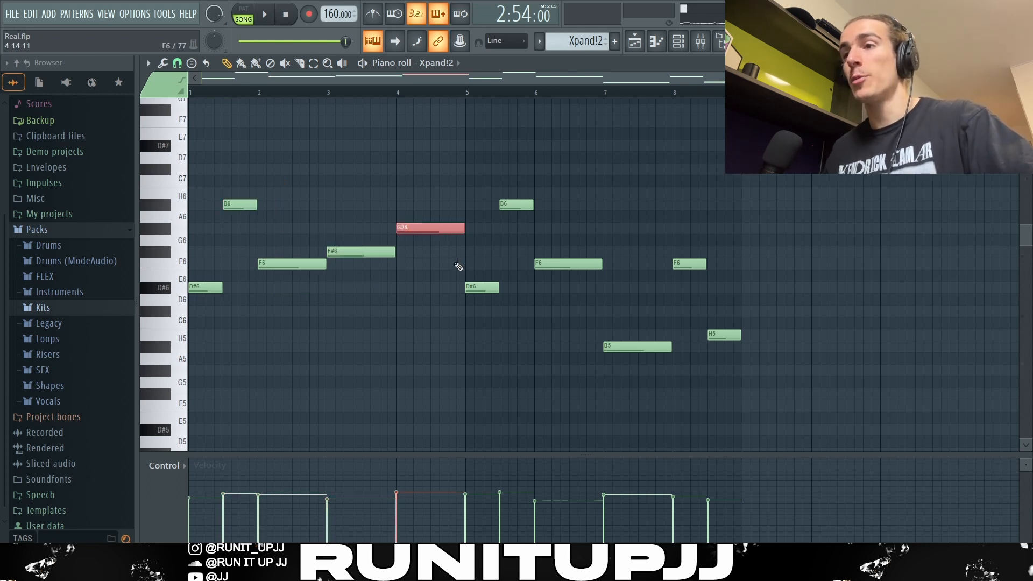
pyautogui.moveTo(487, 318); pyautogui.dragTo(574, 172)
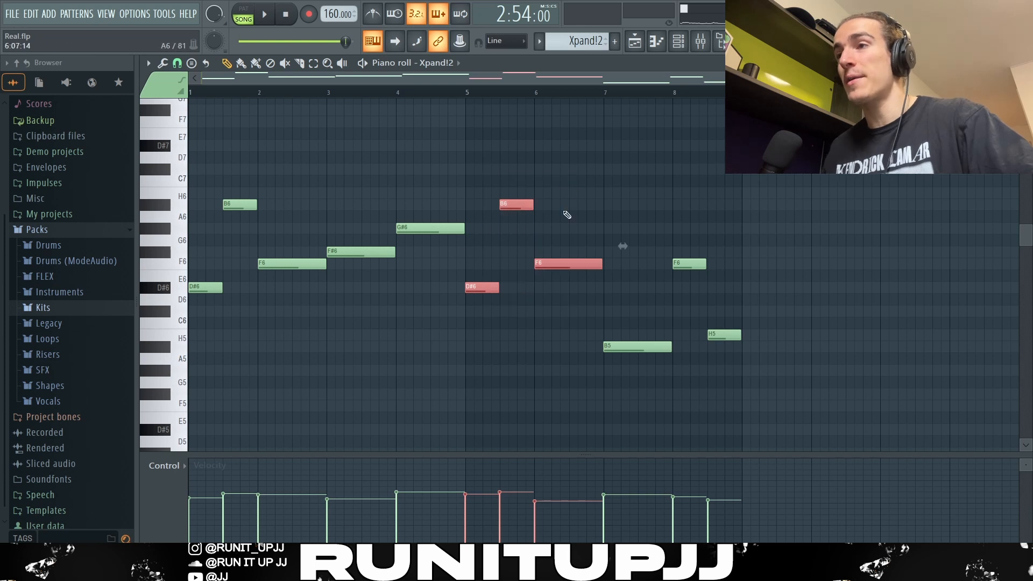
pyautogui.moveTo(329, 330); pyautogui.dragTo(219, 215)
pyautogui.keyDown('ctrl'); pyautogui.keyDown('shift'); pyautogui.click(237, 204); pyautogui.keyUp('shift'); pyautogui.keyUp('ctrl')
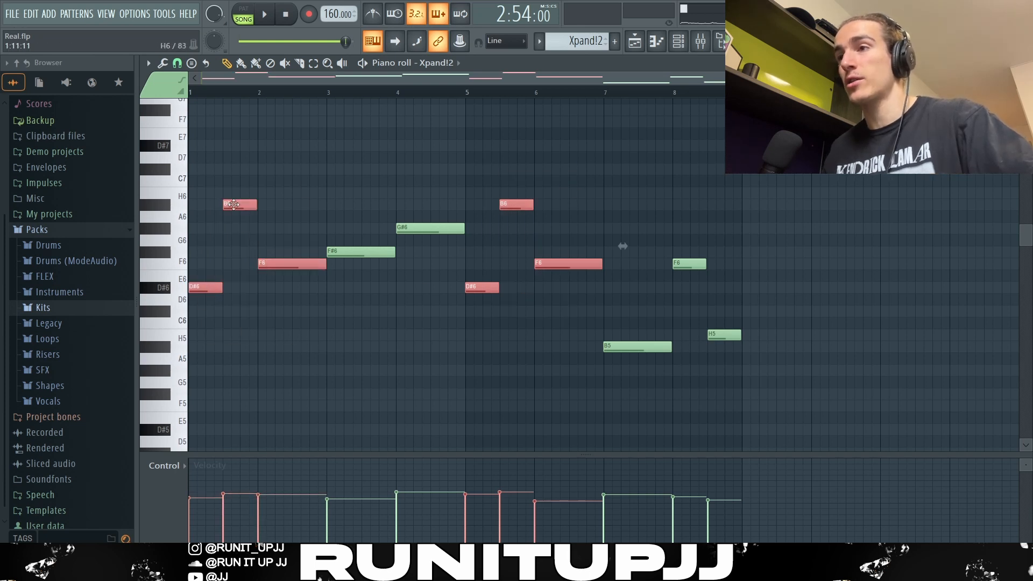
pyautogui.click(627, 231)
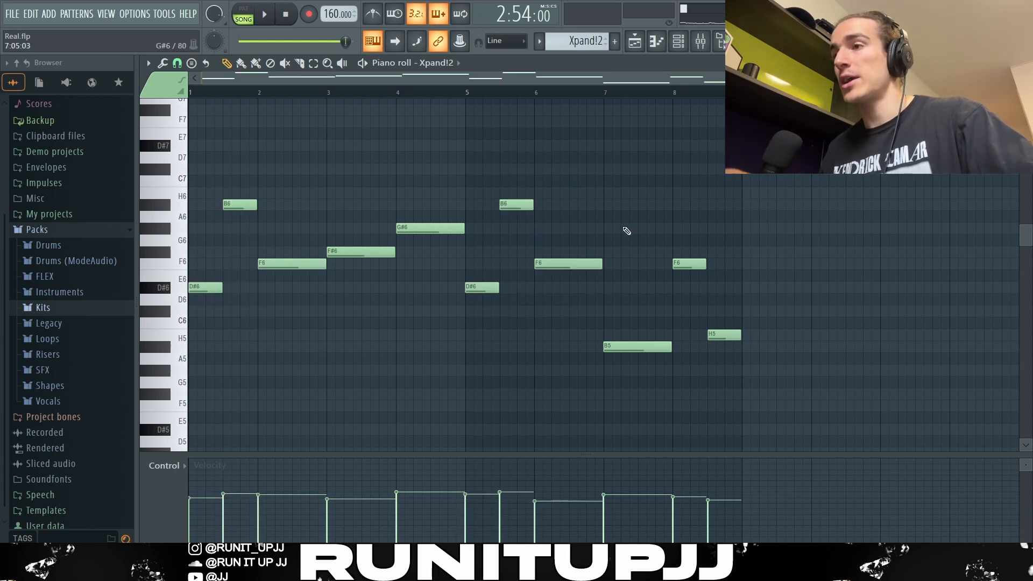
pyautogui.moveTo(631, 234); pyautogui.dragTo(747, 417)
pyautogui.click(631, 348)
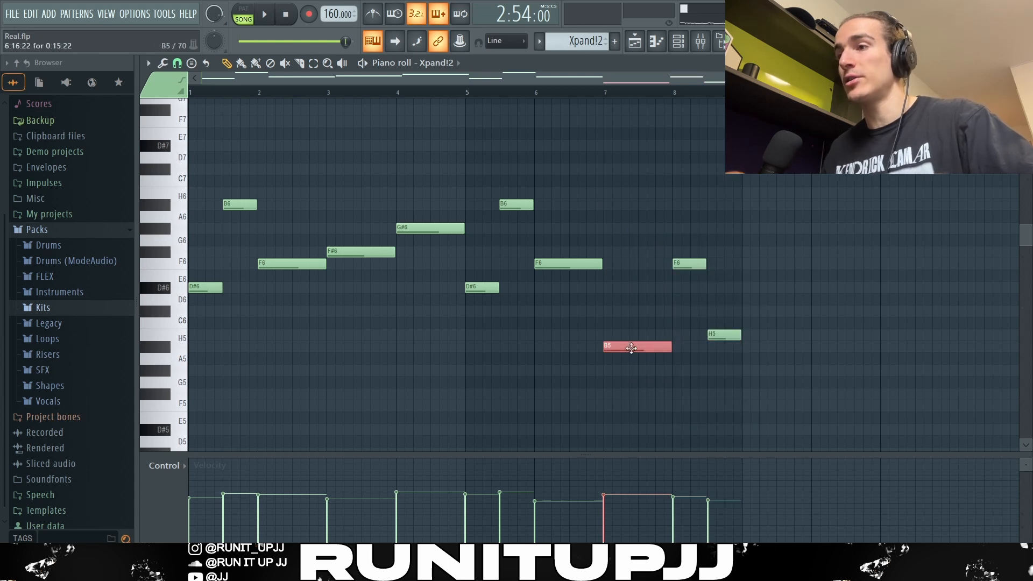
pyautogui.click(689, 263)
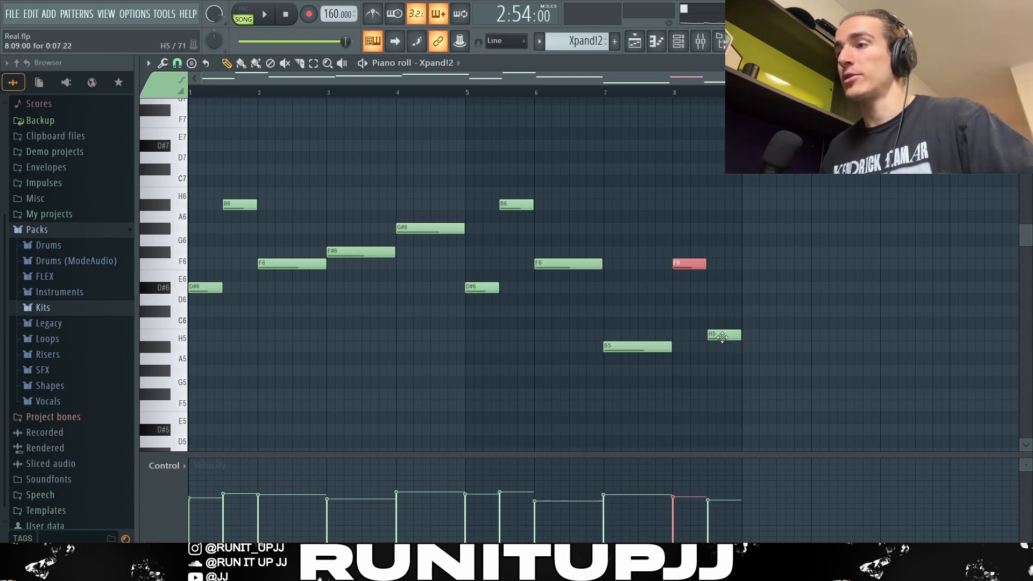
# - Select the last melody note, deselect it, and open the Randomizer only to close it without changes
pyautogui.click(719, 336)
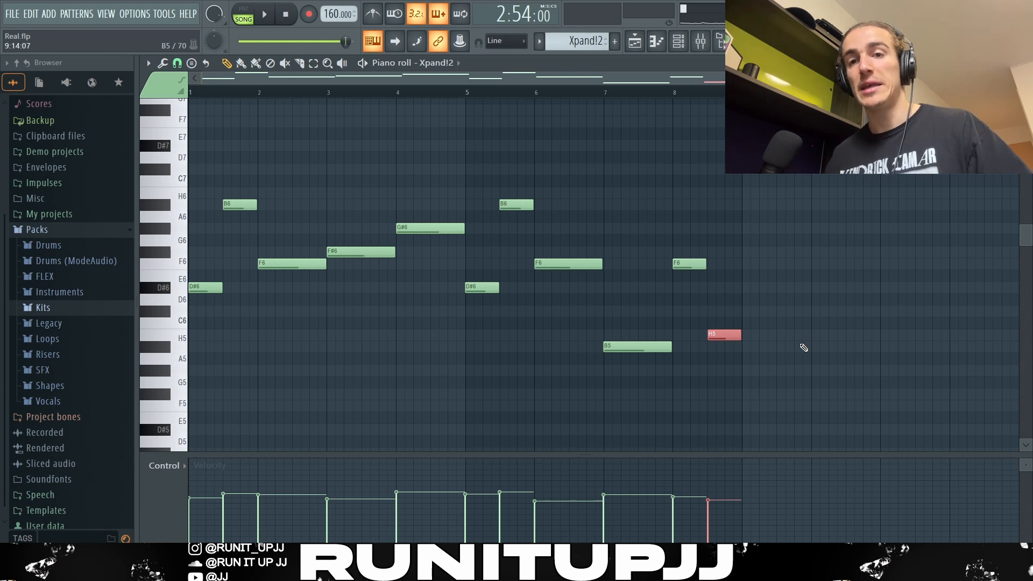
pyautogui.click(803, 348)
pyautogui.hotkey('alt', 'r')
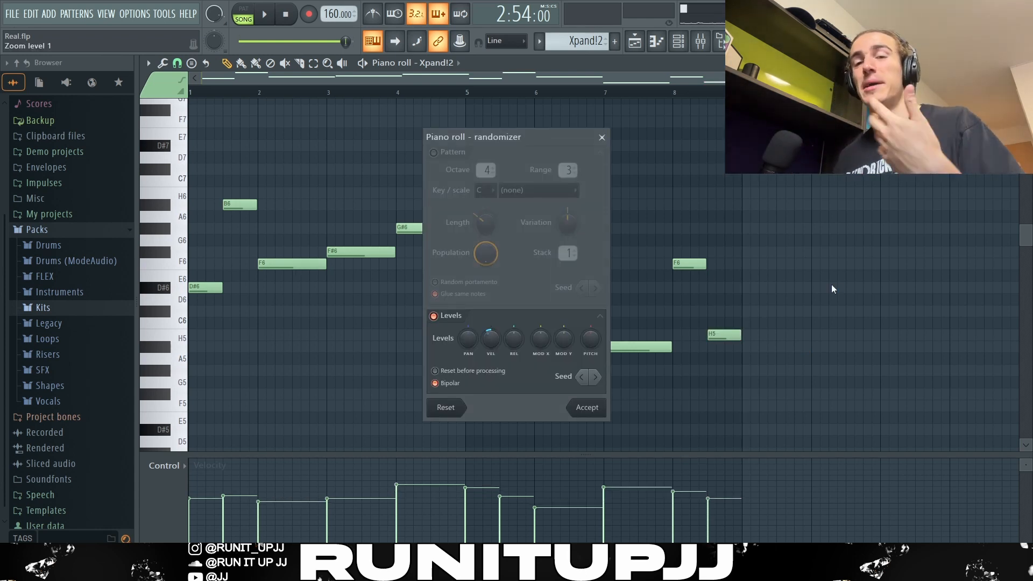
pyautogui.press('Escape')
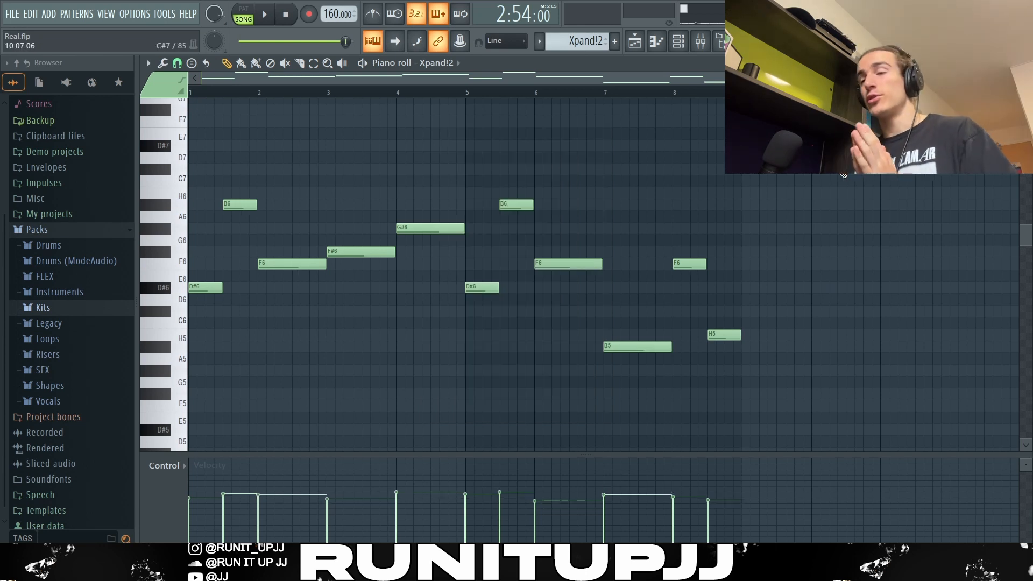
# - Play the melody pattern and stop playback
pyautogui.press('space')
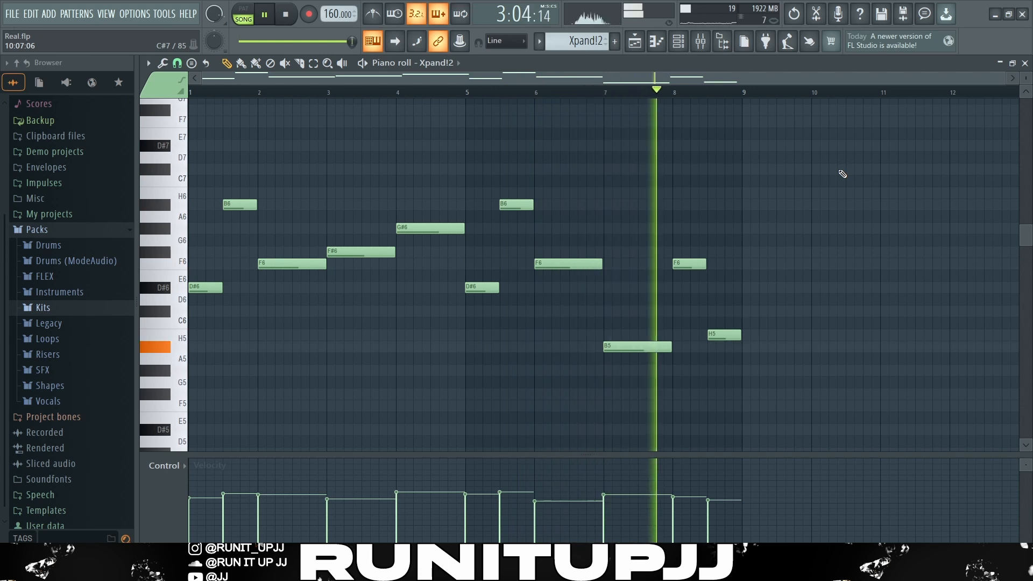
pyautogui.press('space')
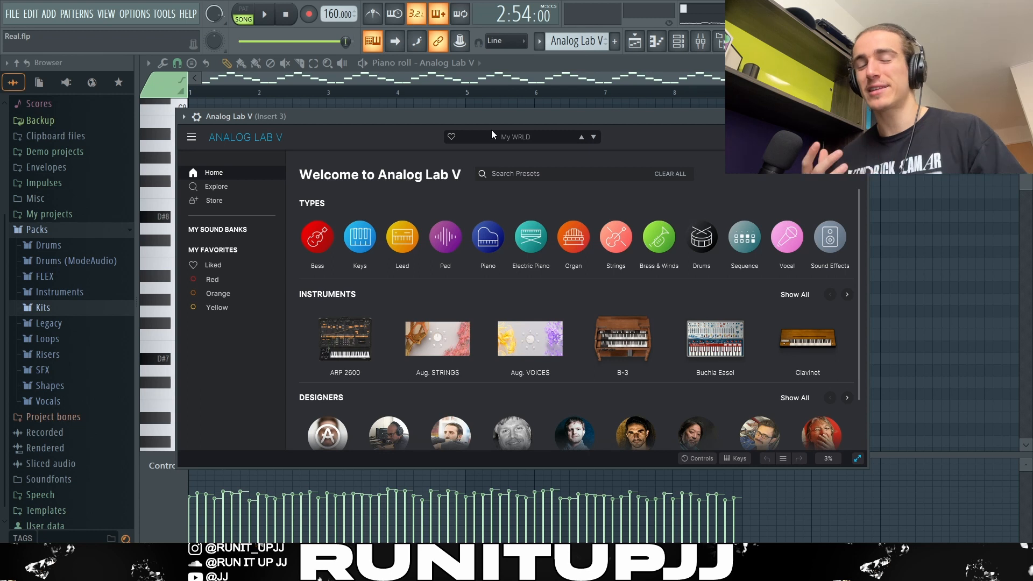
# - Close the Analog Lab V window and select the arpeggio notes in groups to inspect the arpeggio pattern
pyautogui.click(859, 116)
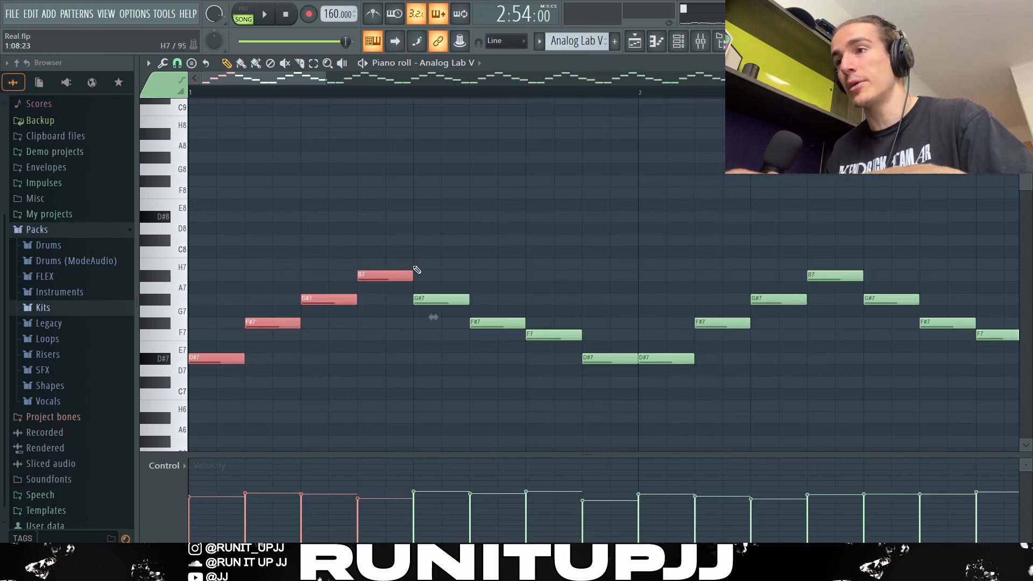
pyautogui.moveTo(435, 283); pyautogui.dragTo(596, 374)
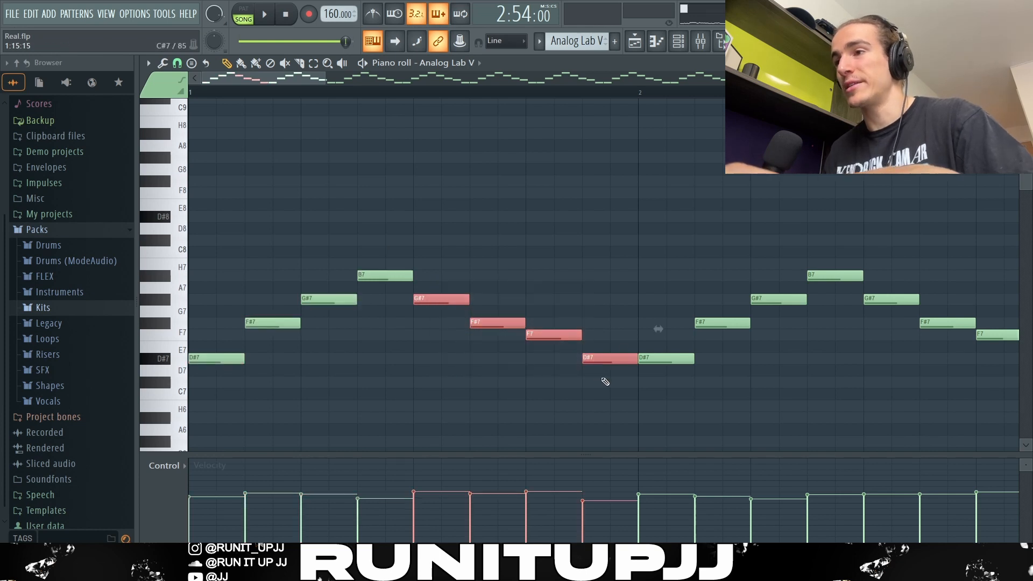
pyautogui.keyDown('ctrl'); pyautogui.click(594, 371); pyautogui.keyUp('ctrl')
pyautogui.scroll(-4, 346, 318)
pyautogui.scroll(-2, 349, 322)
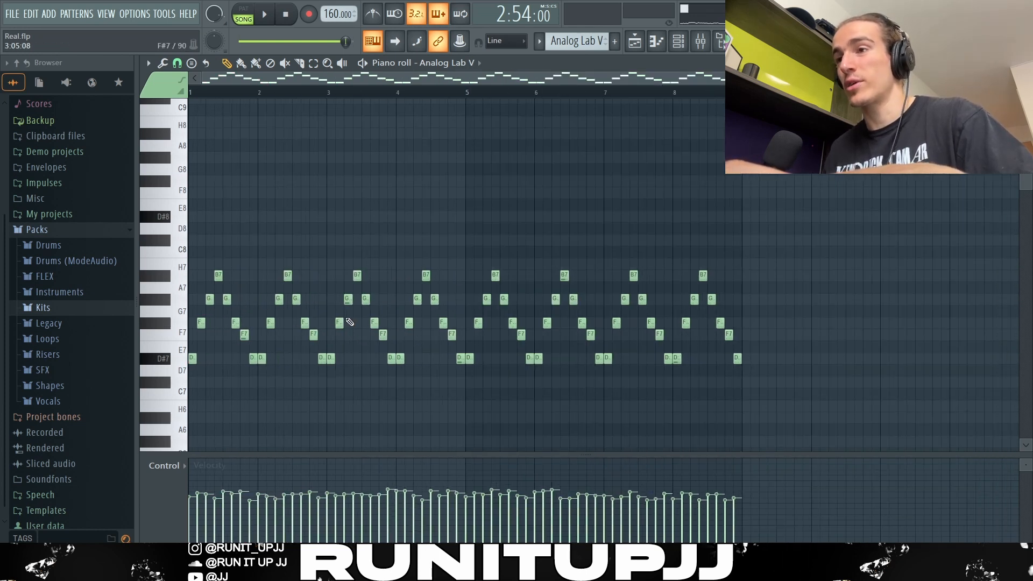
pyautogui.moveTo(856, 408); pyautogui.dragTo(7, 208)
pyautogui.keyDown('ctrl'); pyautogui.click(763, 229); pyautogui.keyUp('ctrl')
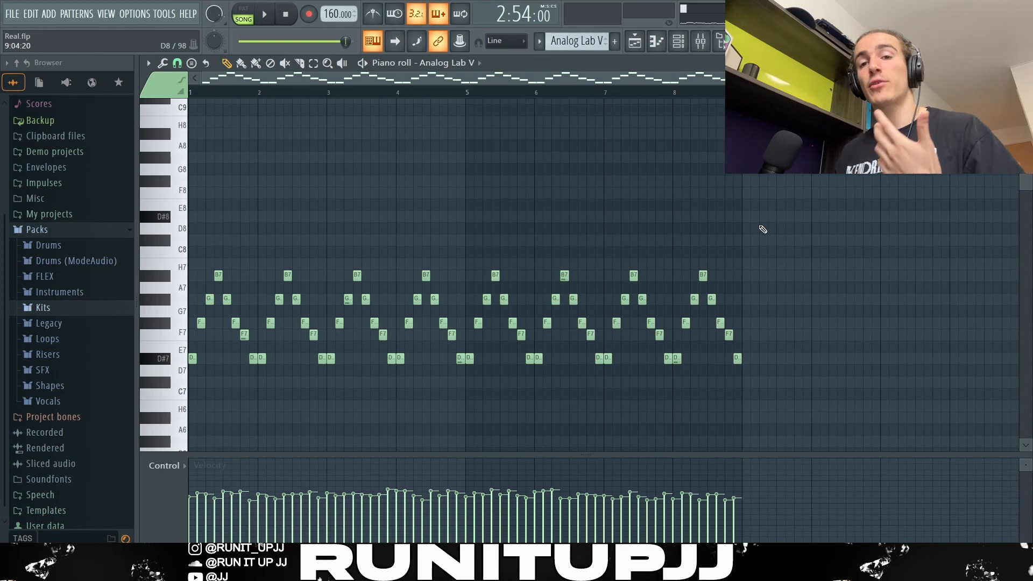
# - Open and close the Randomizer on the arpeggio without changes, then play and stop the pattern
pyautogui.hotkey('alt', 'r')
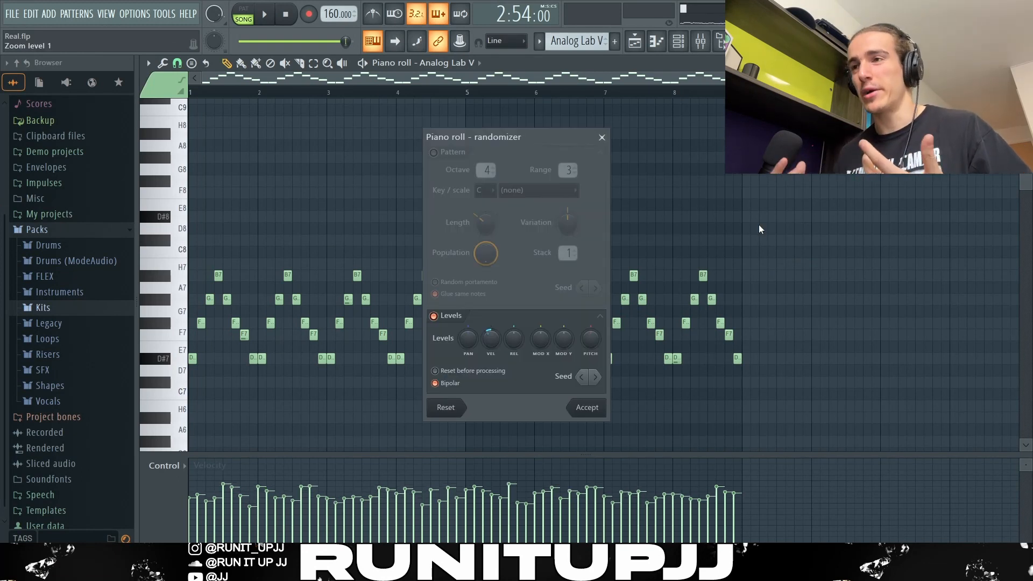
pyautogui.press('Escape')
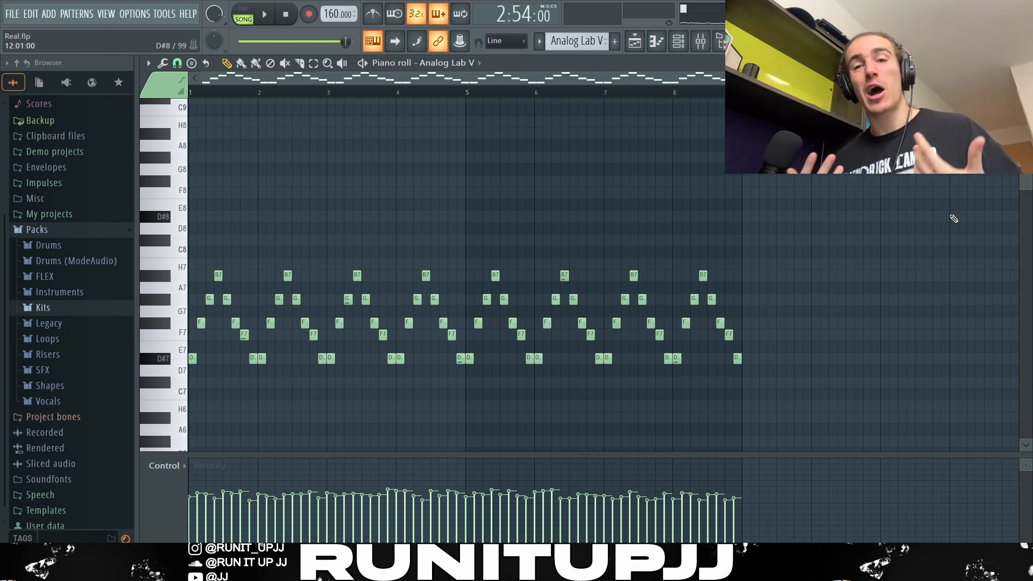
pyautogui.press('space')
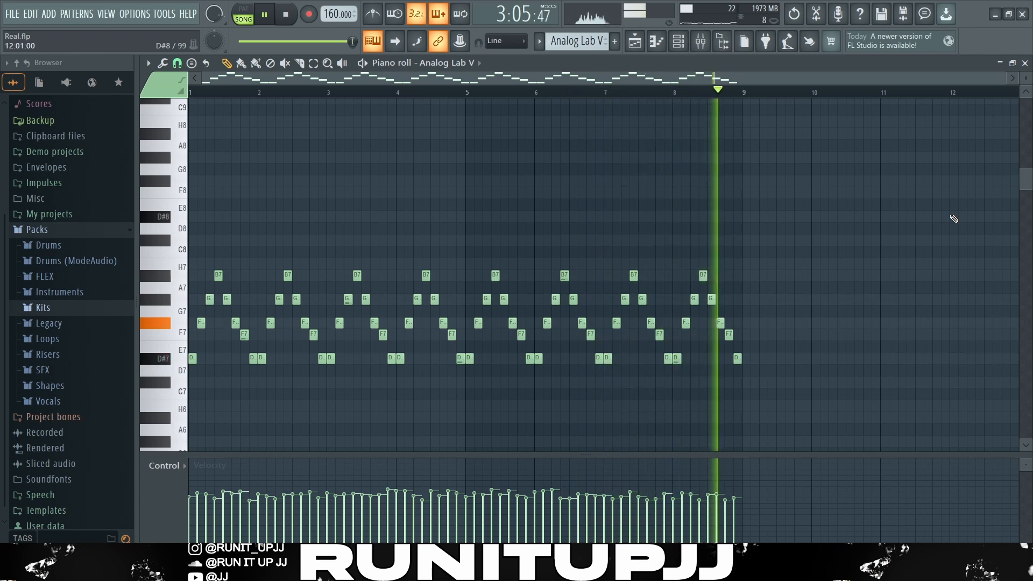
pyautogui.press('space')
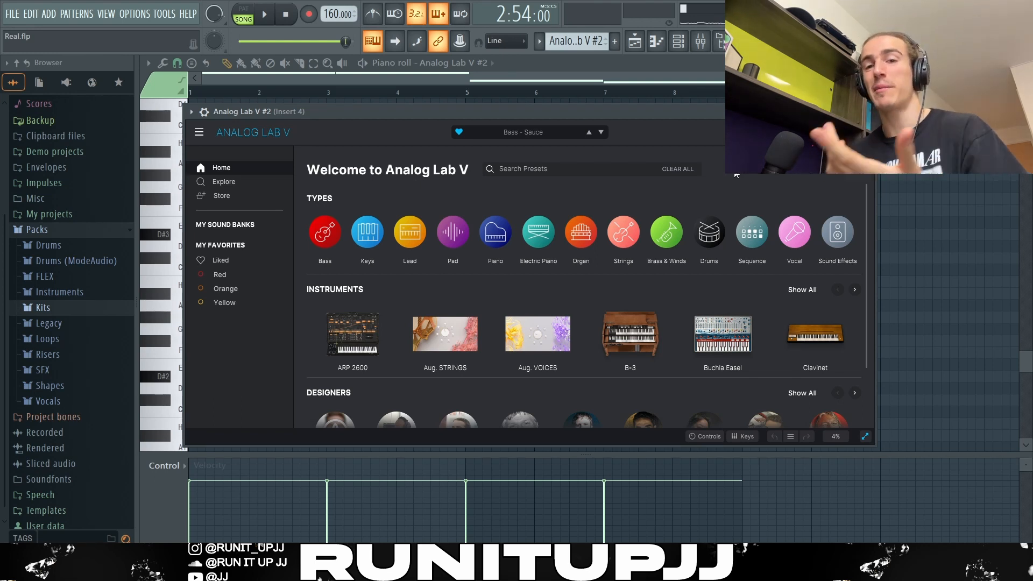
# - Close the second Analog Lab V window and select the bass notes one by one and in pairs to inspect the bass line
pyautogui.moveTo(282, 220); pyautogui.dragTo(294, 247)
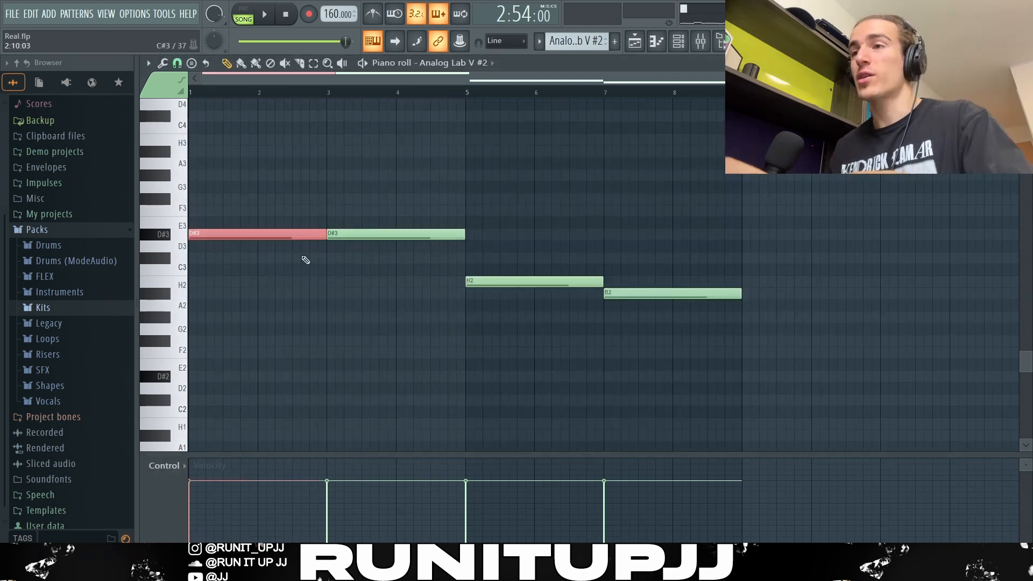
pyautogui.moveTo(356, 219); pyautogui.dragTo(366, 245)
pyautogui.moveTo(509, 271); pyautogui.dragTo(519, 294)
pyautogui.moveTo(689, 279); pyautogui.dragTo(673, 323)
pyautogui.moveTo(799, 345); pyautogui.dragTo(156, 174)
pyautogui.keyDown('ctrl'); pyautogui.click(371, 253); pyautogui.keyUp('ctrl')
pyautogui.moveTo(248, 249); pyautogui.dragTo(405, 227)
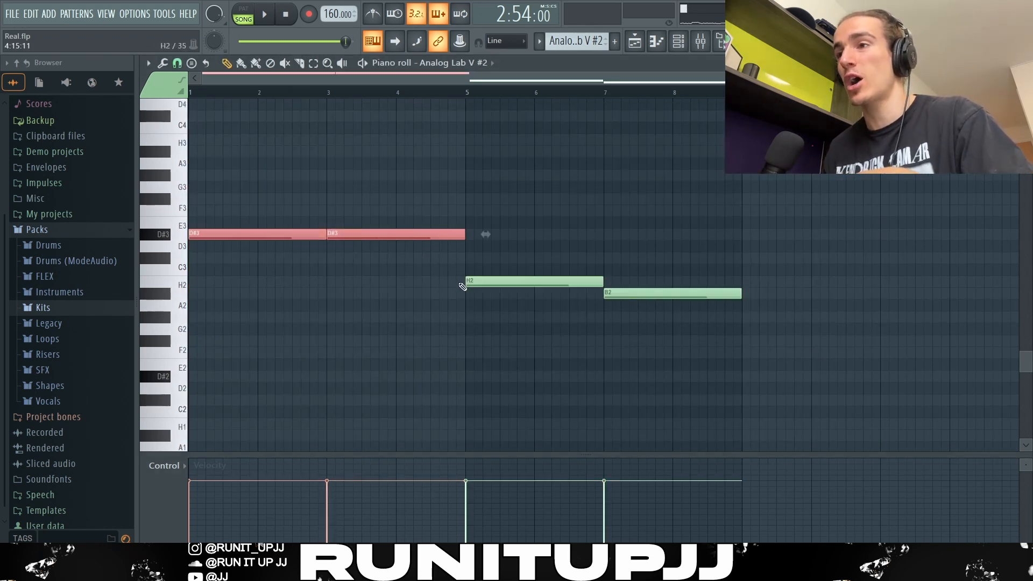
pyautogui.click(467, 282)
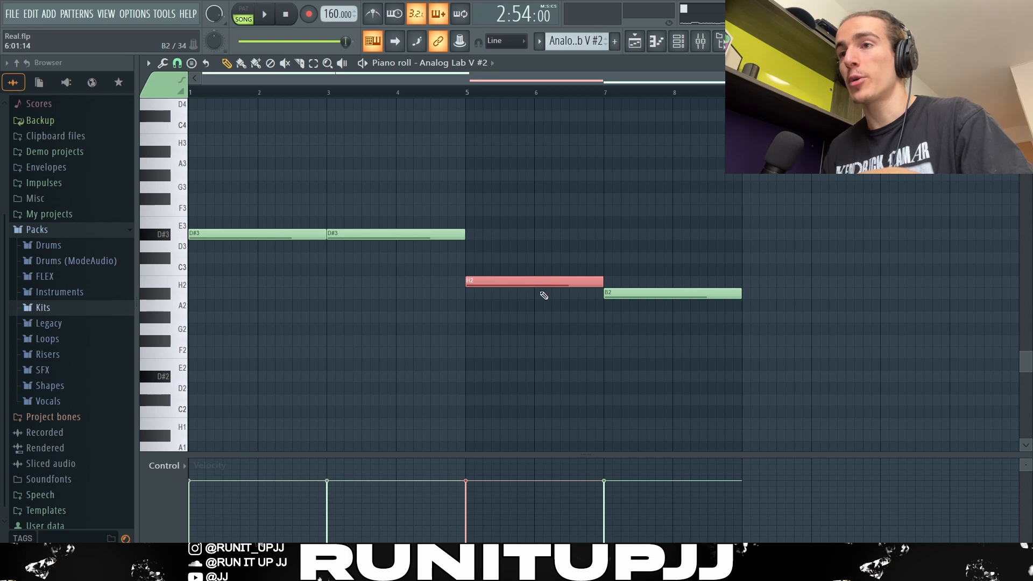
pyautogui.click(645, 293)
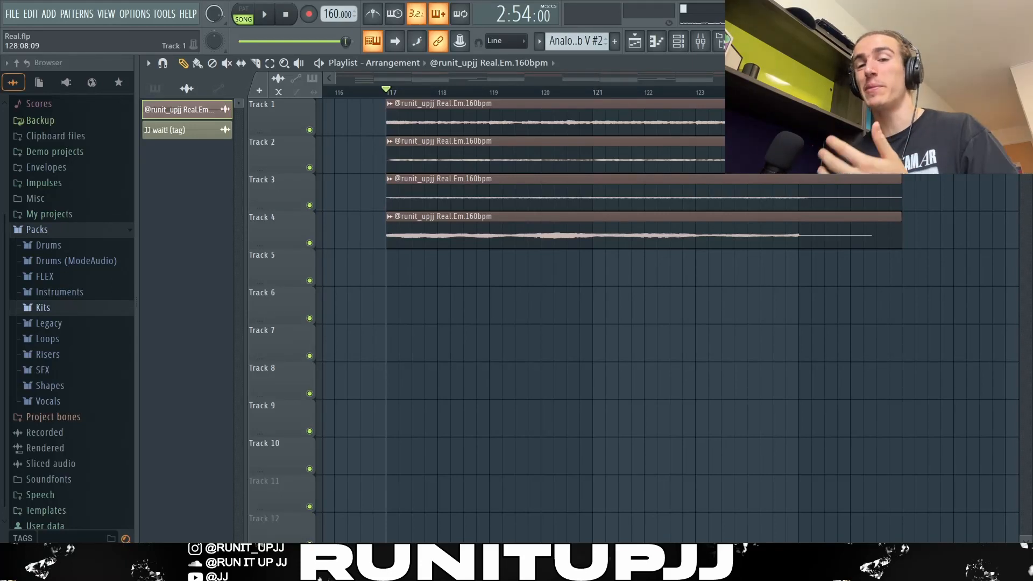
# - Play the arrangement in the playlist and stop playback
pyautogui.press('space')
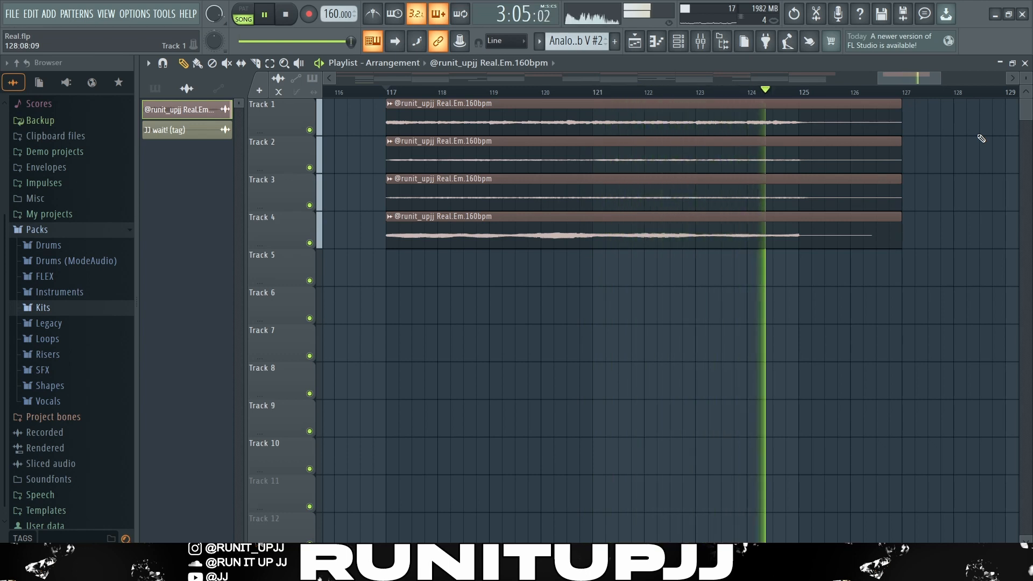
pyautogui.press('space')
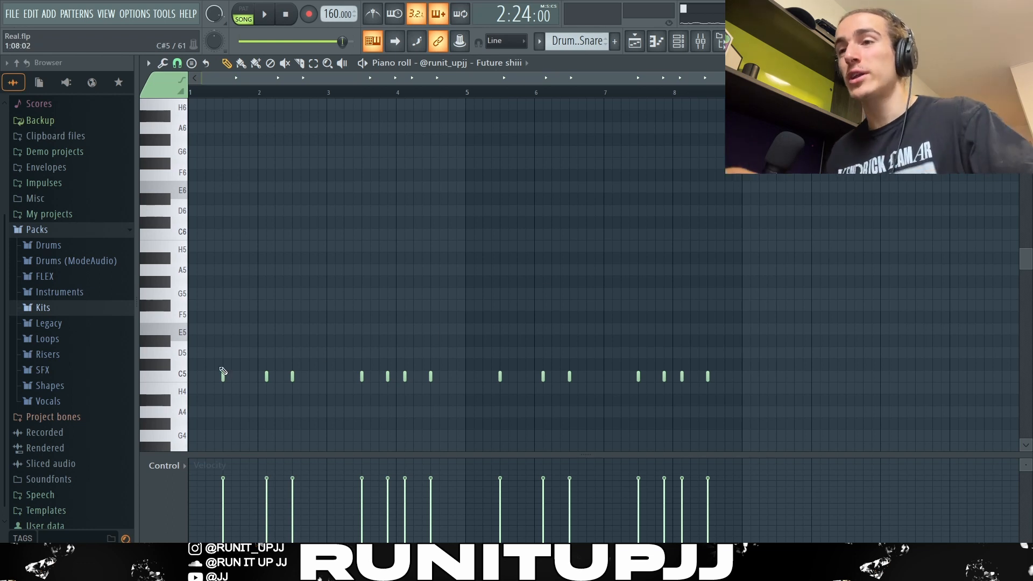
# - Select individual snare hits and the first four bars of the Future shiii snare pattern, then select all its notes
pyautogui.keyDown('ctrl'); pyautogui.click(292, 377); pyautogui.keyUp('ctrl')
pyautogui.keyDown('ctrl'); pyautogui.click(223, 377); pyautogui.keyUp('ctrl')
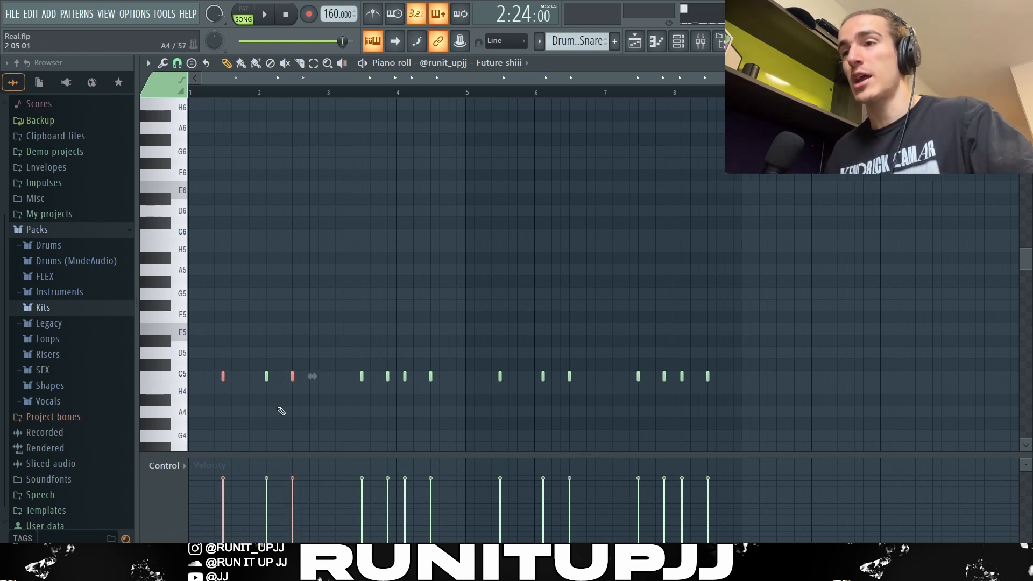
pyautogui.keyDown('ctrl'); pyautogui.click(361, 376); pyautogui.keyUp('ctrl')
pyautogui.keyDown('ctrl'); pyautogui.click(431, 376); pyautogui.keyUp('ctrl')
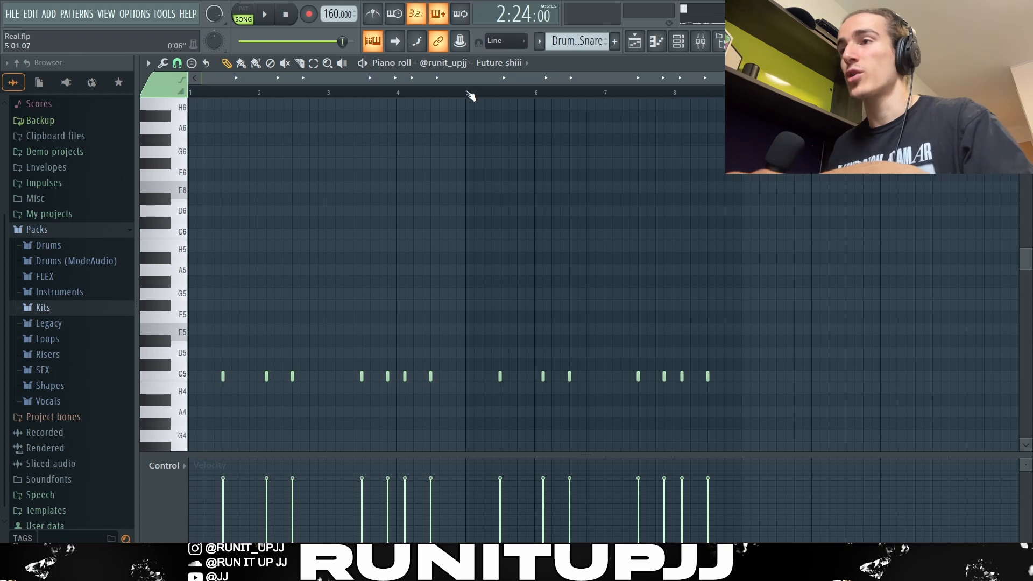
pyautogui.moveTo(469, 93); pyautogui.dragTo(191, 93)
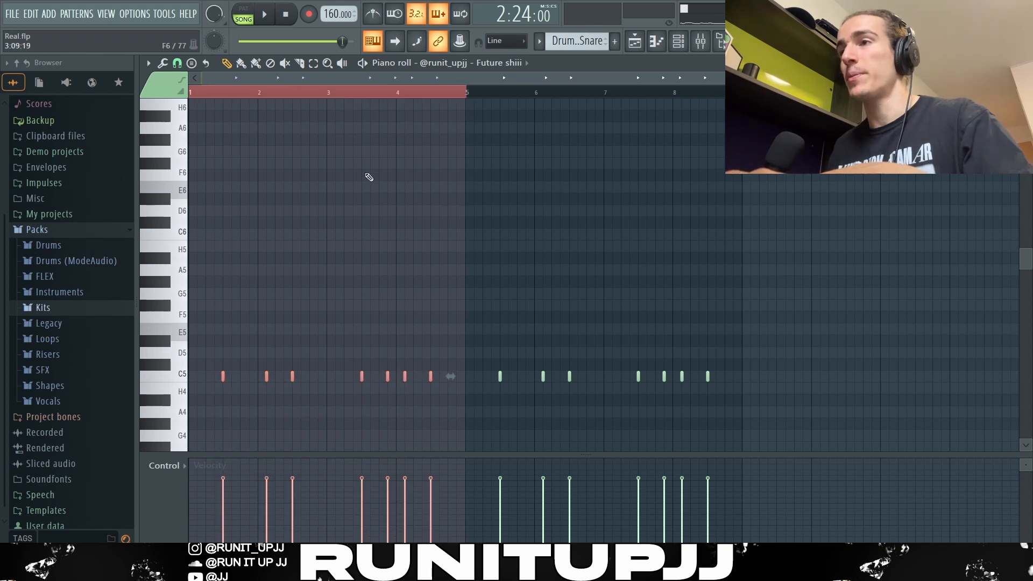
pyautogui.hotkey('ctrl', 'a')
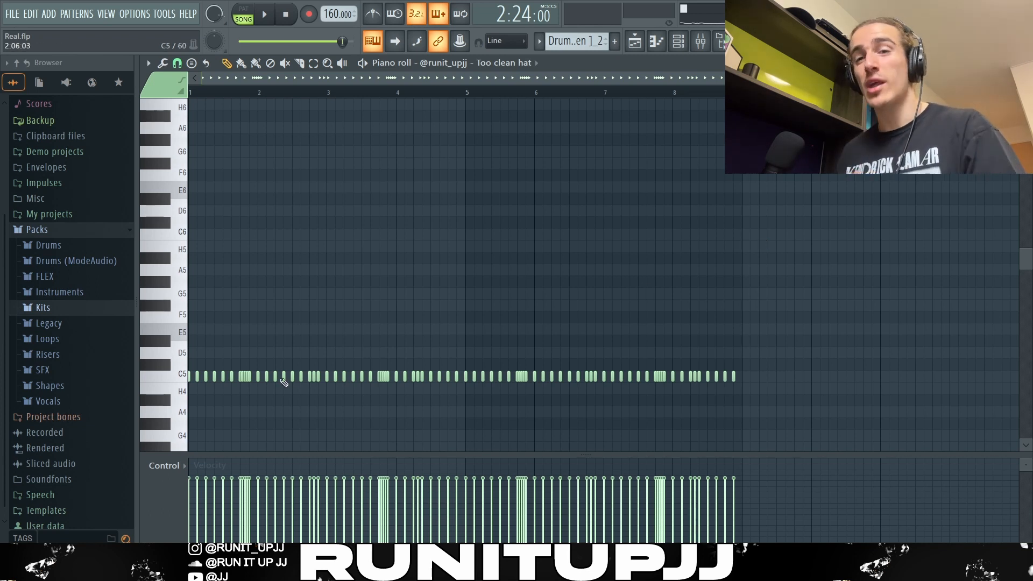
# - Select hi-hat roll groups in the Too clean hat pattern to inspect them, then deselect
pyautogui.scroll(3, 199, 399)
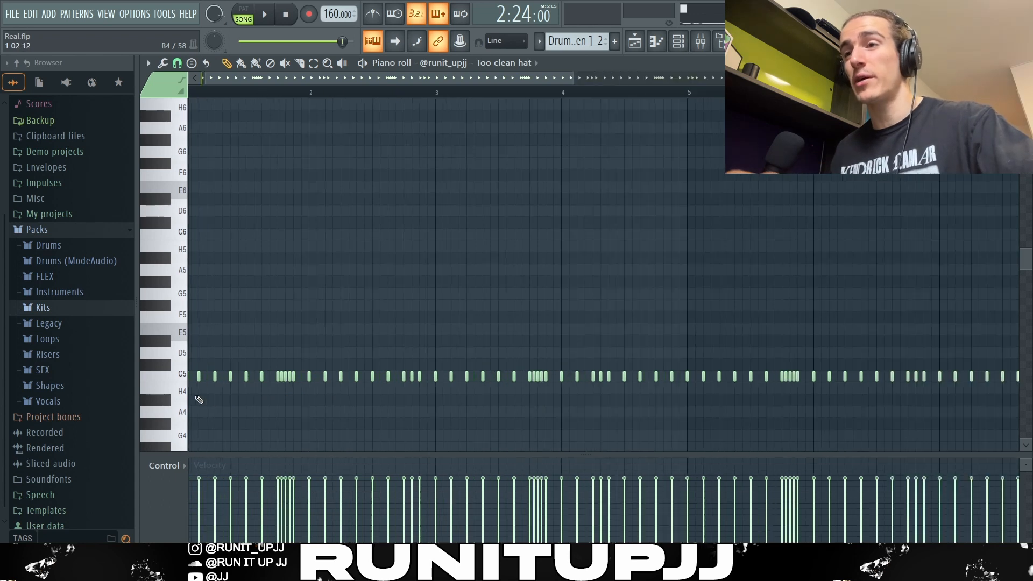
pyautogui.moveTo(289, 372); pyautogui.dragTo(318, 396)
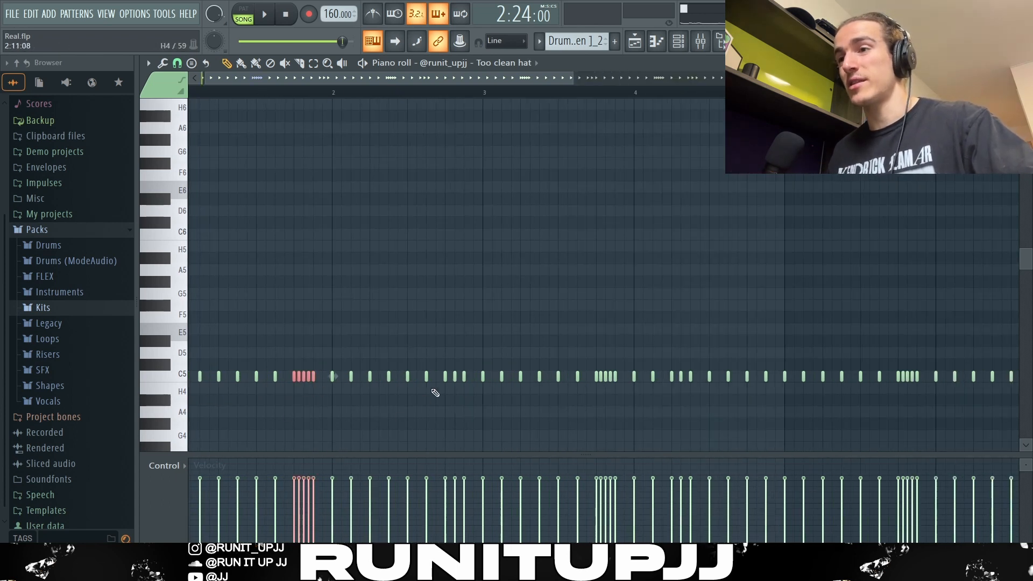
pyautogui.scroll(-3, 449, 401)
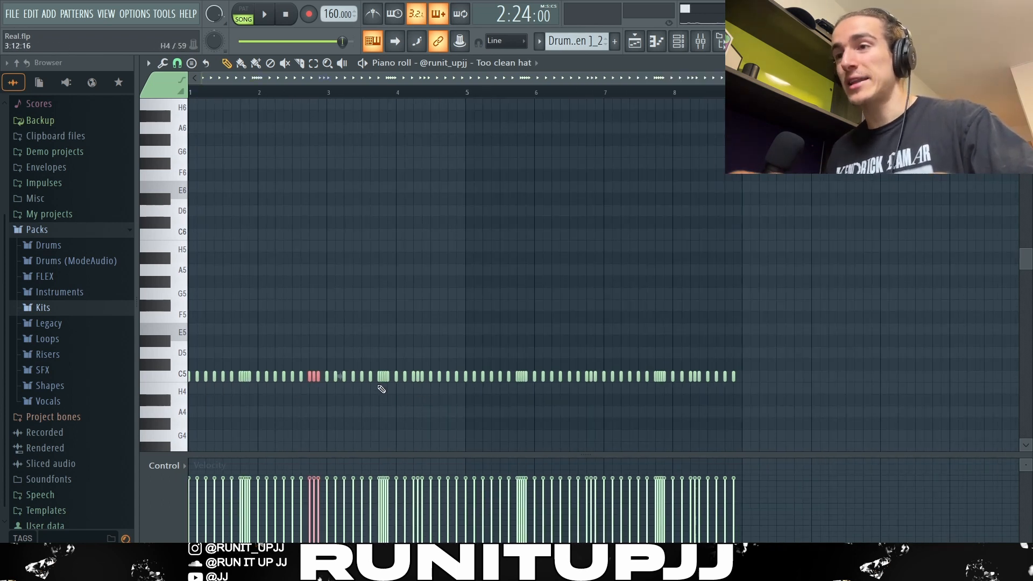
pyautogui.keyDown('ctrl'); pyautogui.click(376, 383); pyautogui.keyUp('ctrl')
pyautogui.moveTo(375, 381); pyautogui.dragTo(400, 377)
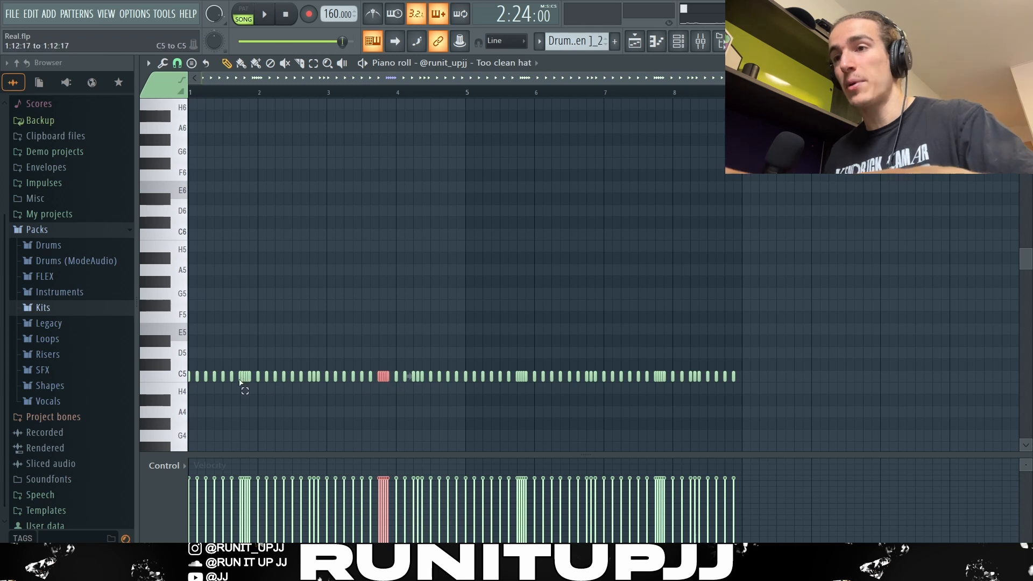
pyautogui.moveTo(239, 381); pyautogui.dragTo(254, 385)
pyautogui.hotkey('ctrl', 'd')
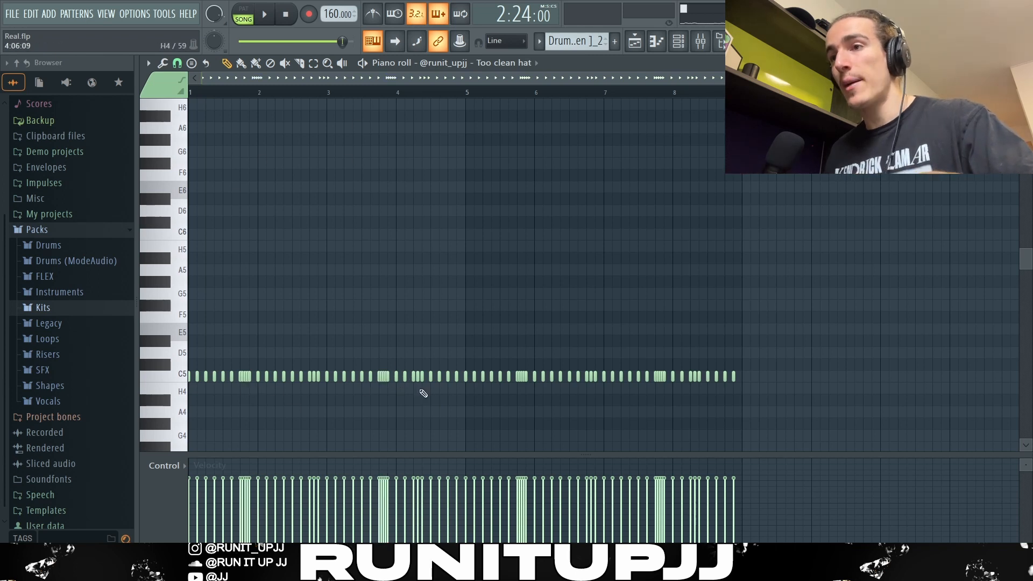
# - Select another hi-hat roll, deselect it, and play the hi-hat pattern
pyautogui.scroll(3, 419, 392)
pyautogui.moveTo(406, 382); pyautogui.dragTo(425, 379)
pyautogui.scroll(-3, 430, 396)
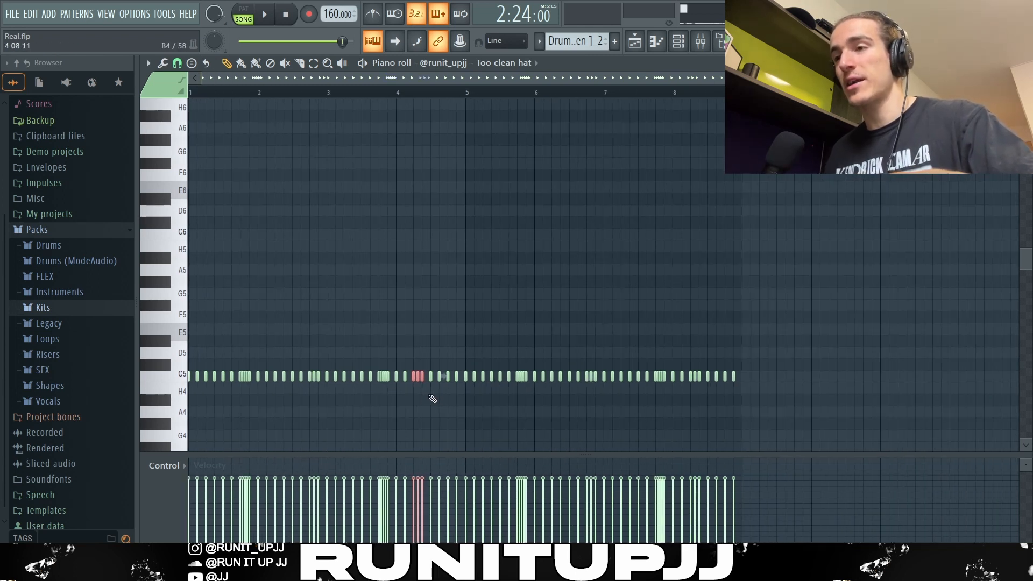
pyautogui.scroll(2, 526, 346)
pyautogui.hotkey('ctrl', 'd')
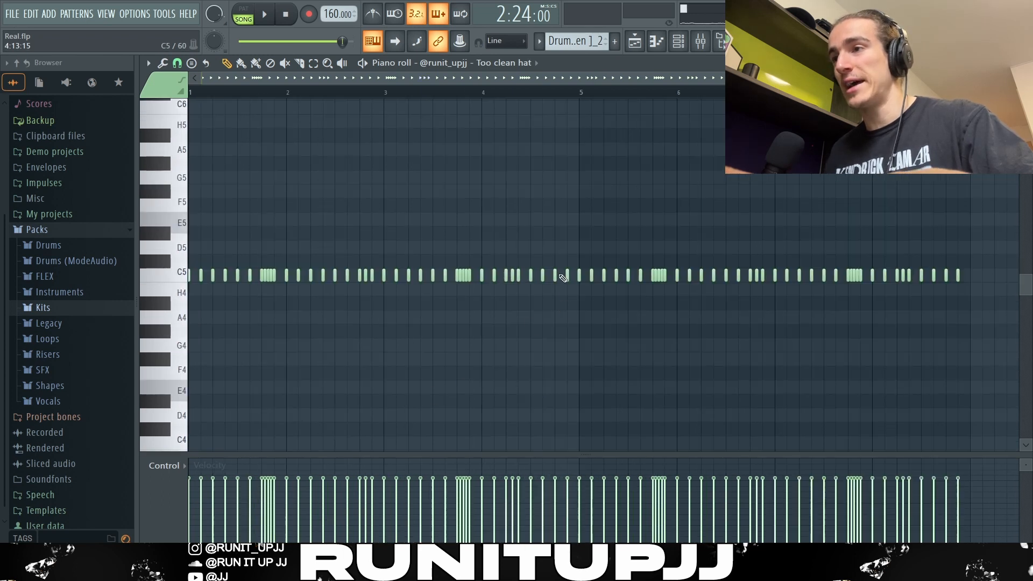
pyautogui.scroll(-2, 473, 122)
pyautogui.moveTo(469, 92); pyautogui.dragTo(19, 214)
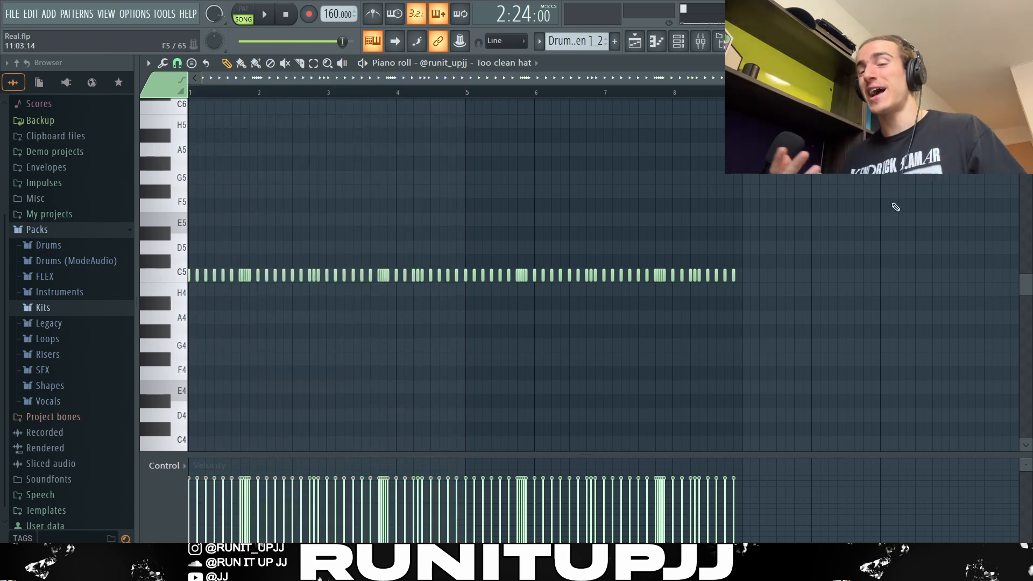
pyautogui.press('space')
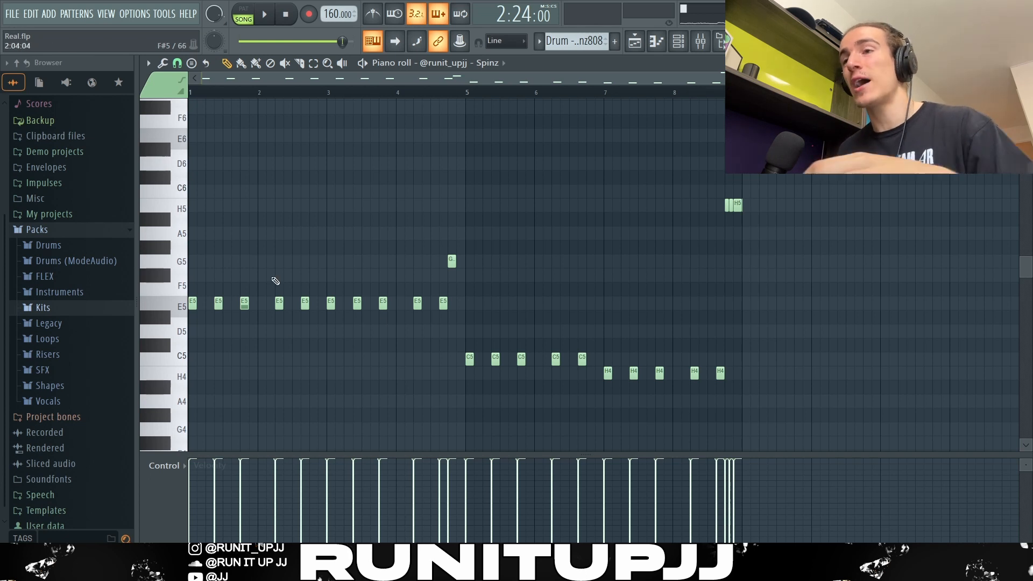
# - Select groups of notes in the Spinz 808 pattern to inspect its slides and rolls
pyautogui.moveTo(325, 322); pyautogui.dragTo(192, 298)
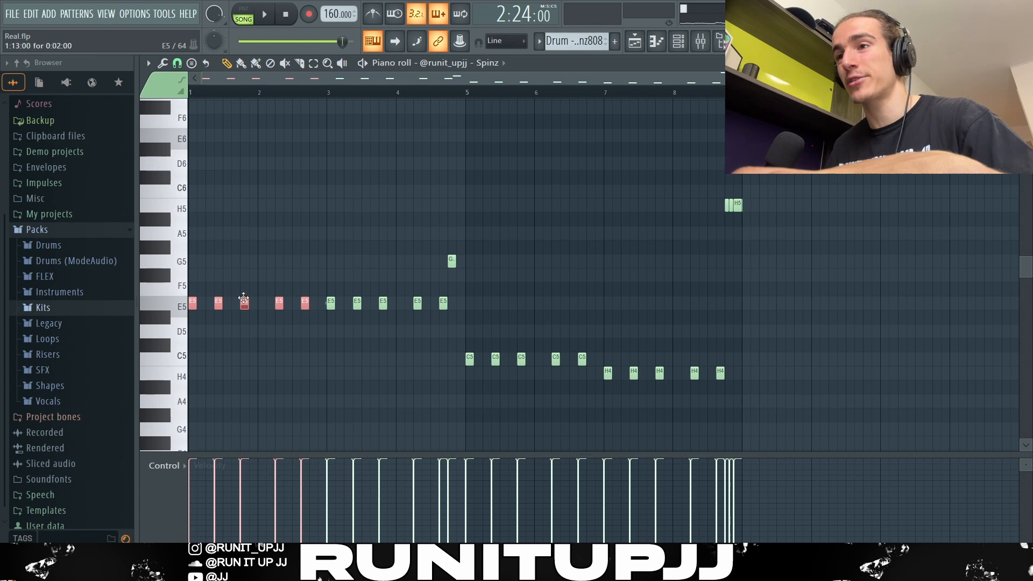
pyautogui.moveTo(326, 284); pyautogui.dragTo(484, 322)
pyautogui.moveTo(474, 267); pyautogui.dragTo(411, 227)
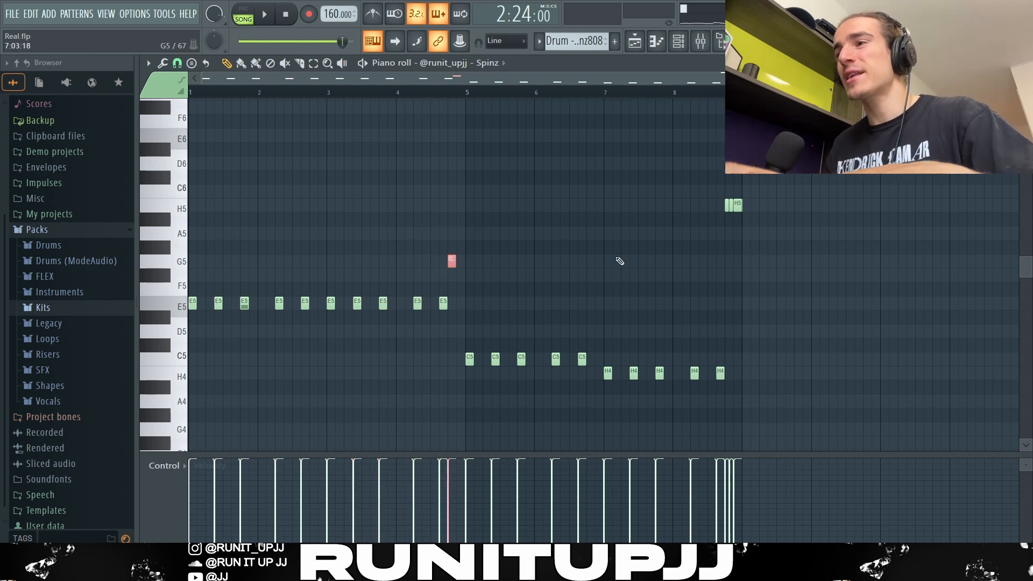
pyautogui.moveTo(794, 203); pyautogui.dragTo(719, 237)
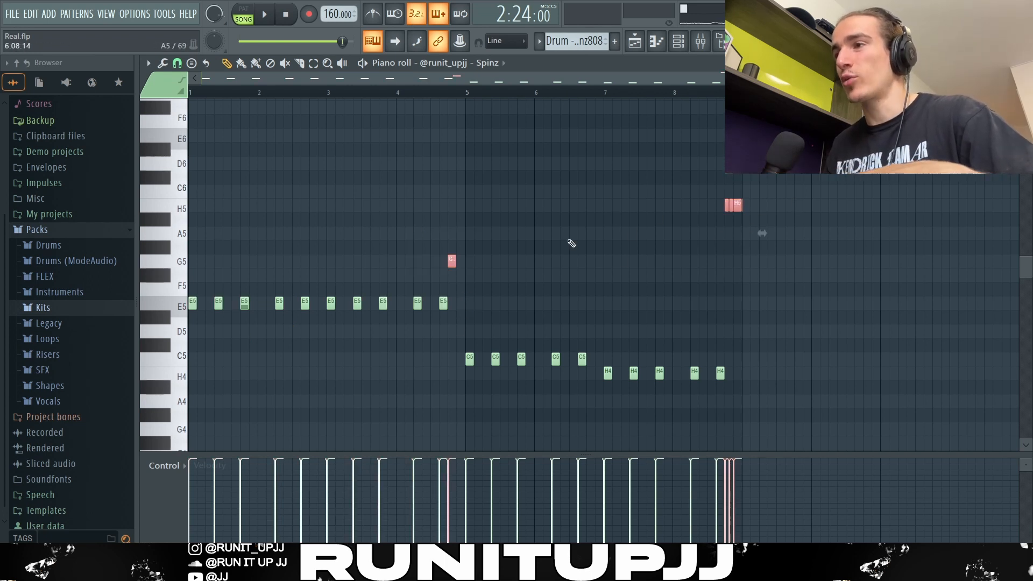
# - Select groups of notes in the Spinz 808 pattern, then select all its notes and deselect them
pyautogui.moveTo(456, 348); pyautogui.dragTo(645, 365)
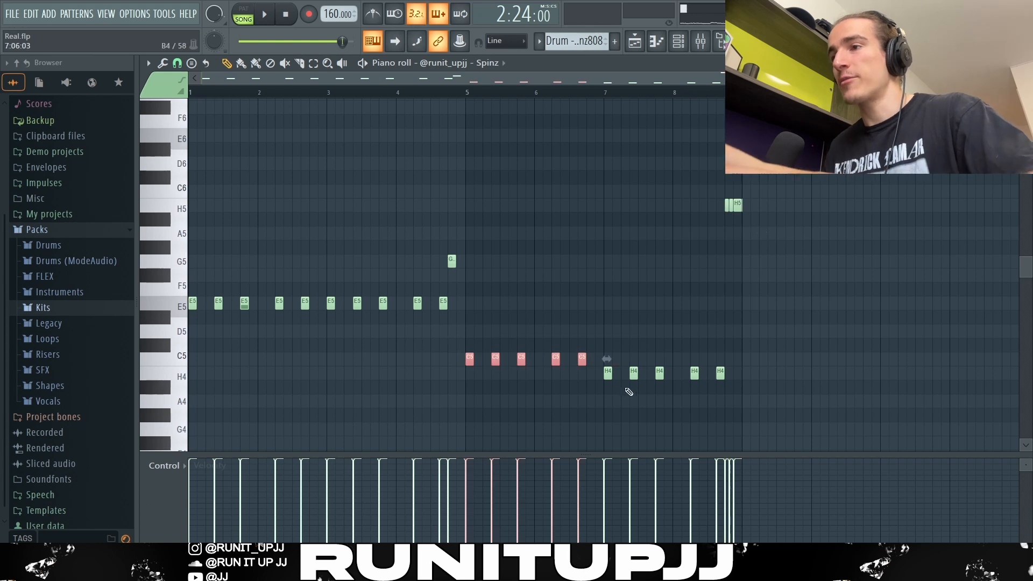
pyautogui.moveTo(587, 385); pyautogui.dragTo(789, 353)
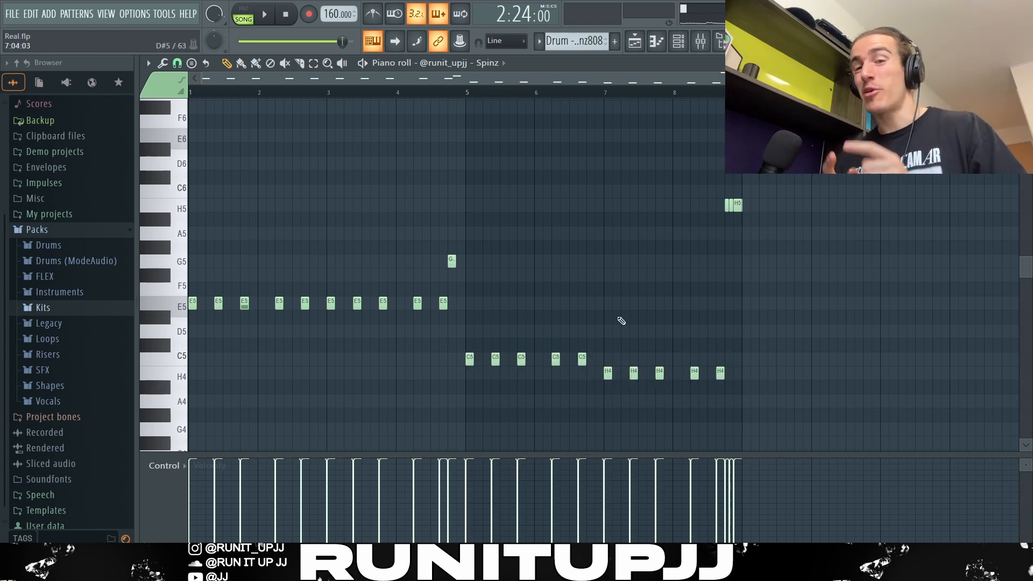
pyautogui.hotkey('ctrl', 'a')
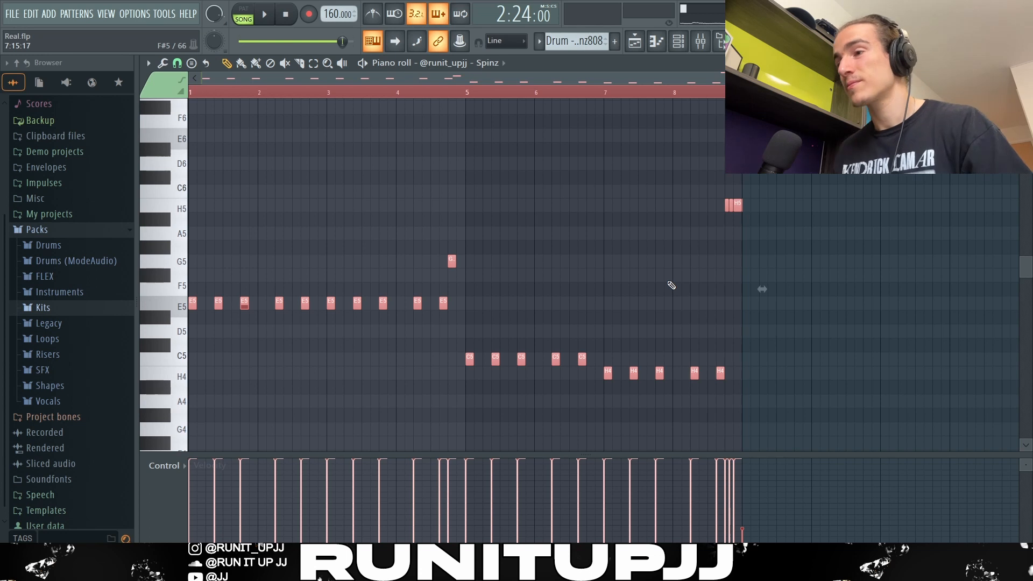
pyautogui.hotkey('ctrl', 'd')
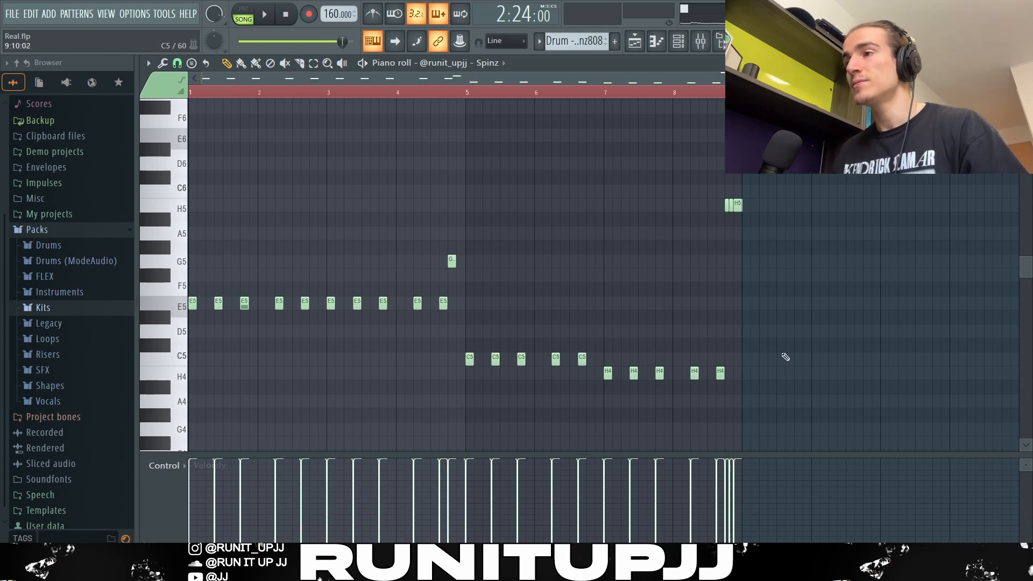
# - Zoom into the closing 808 slide notes, set the piano roll snap to none, and play the pattern
pyautogui.scroll(5, 758, 282)
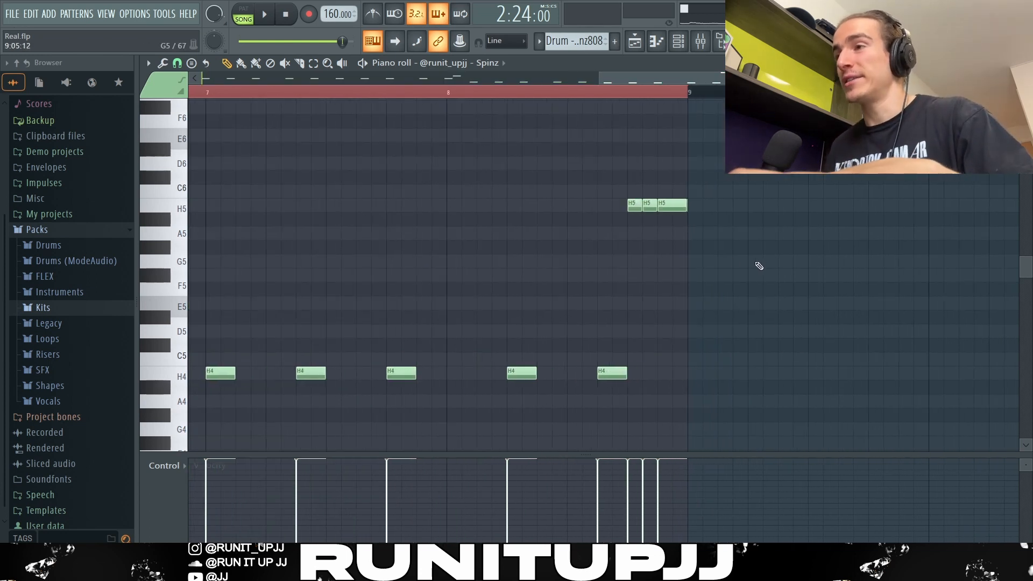
pyautogui.click(755, 205)
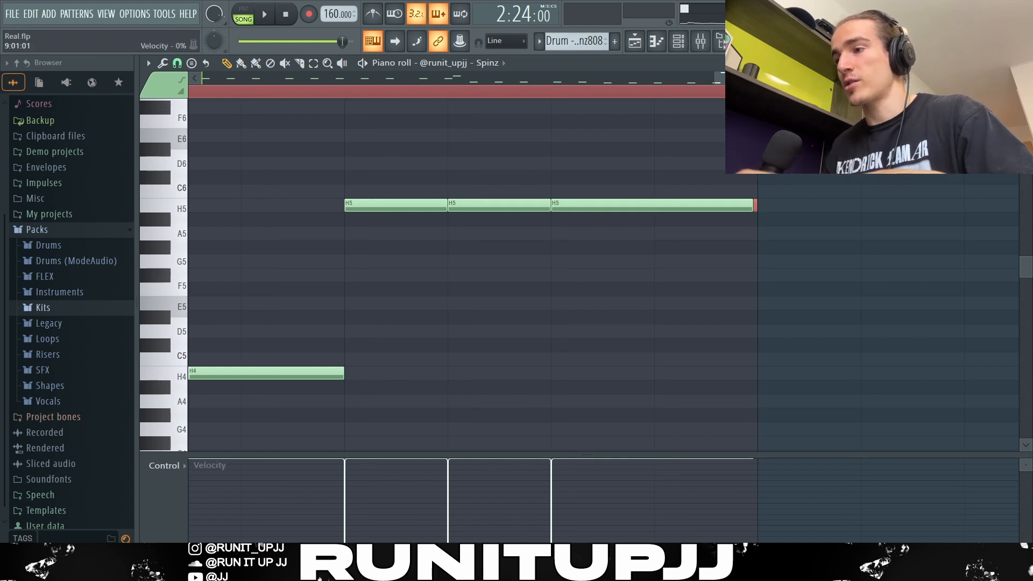
pyautogui.click(178, 63)
pyautogui.click(198, 123)
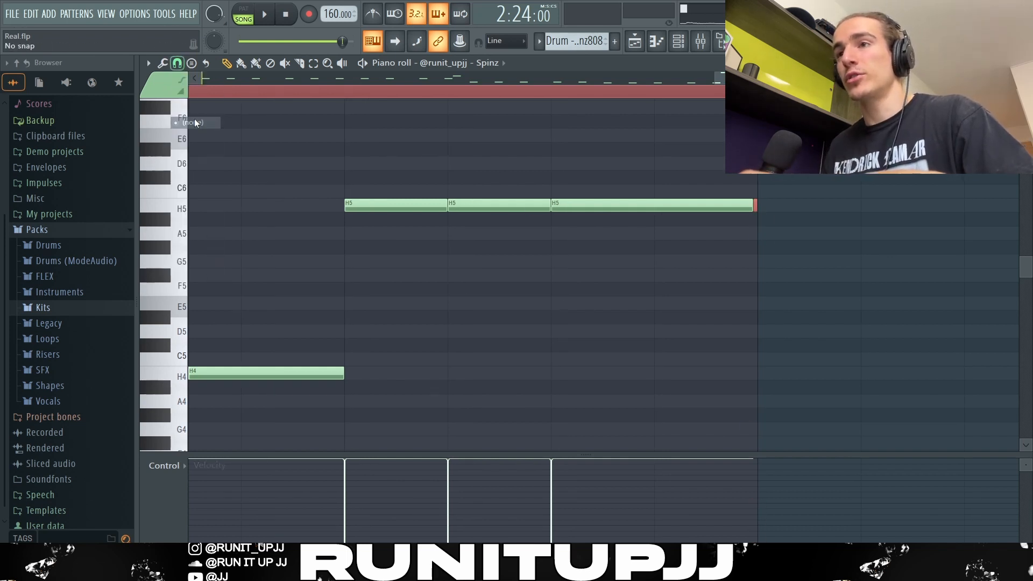
pyautogui.click(754, 231)
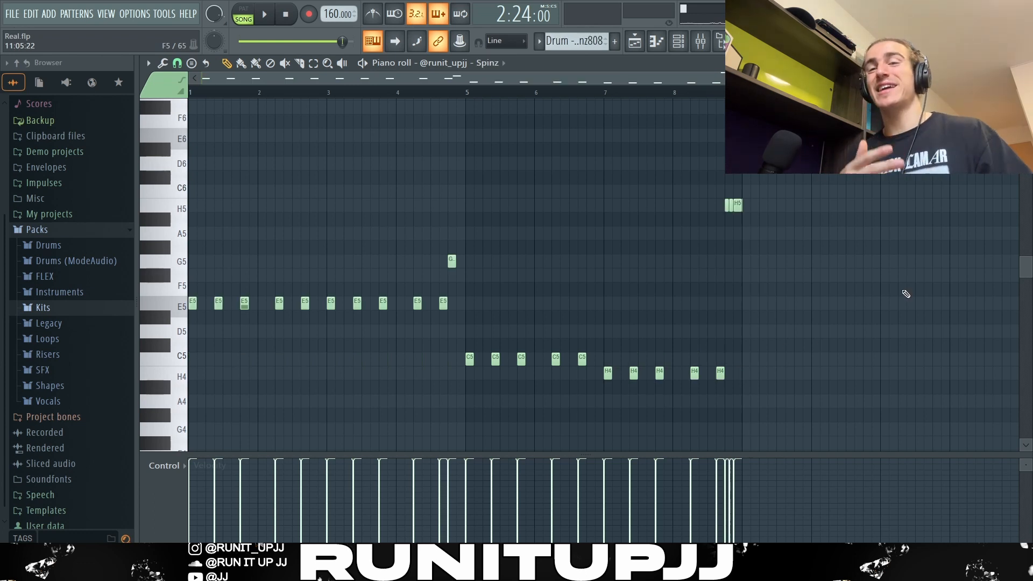
pyautogui.press('space')
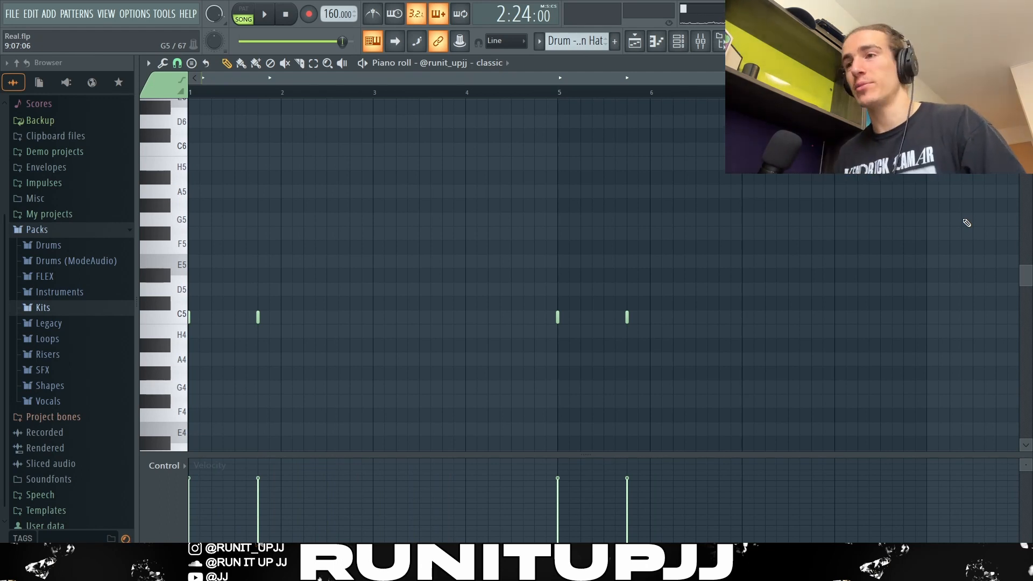
# - Select individual hits and the first four bars of the classic open hat pattern to inspect them
pyautogui.moveTo(226, 380); pyautogui.dragTo(219, 302)
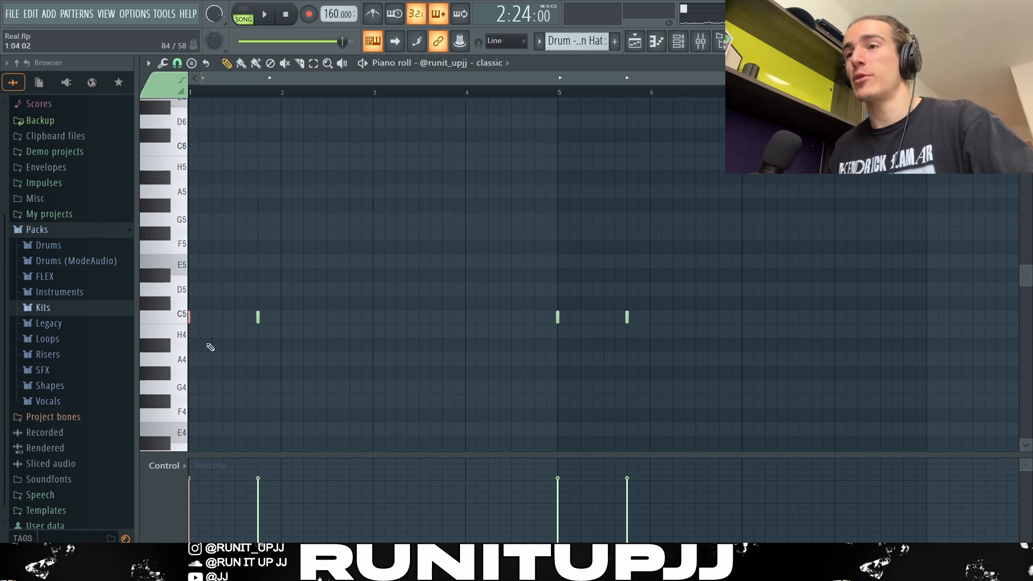
pyautogui.moveTo(304, 341); pyautogui.dragTo(248, 293)
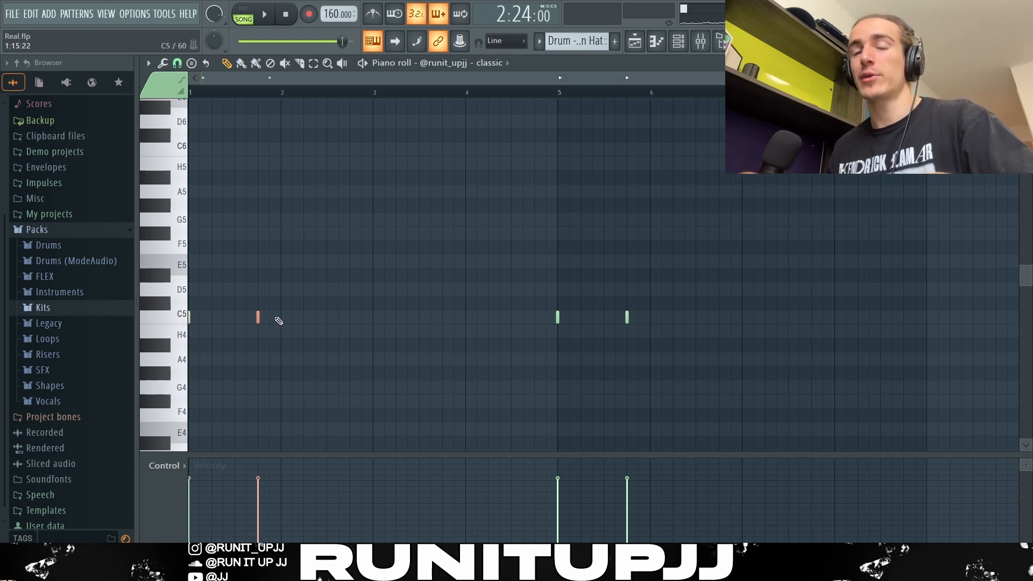
pyautogui.keyDown('ctrl'); pyautogui.click(396, 306); pyautogui.keyUp('ctrl')
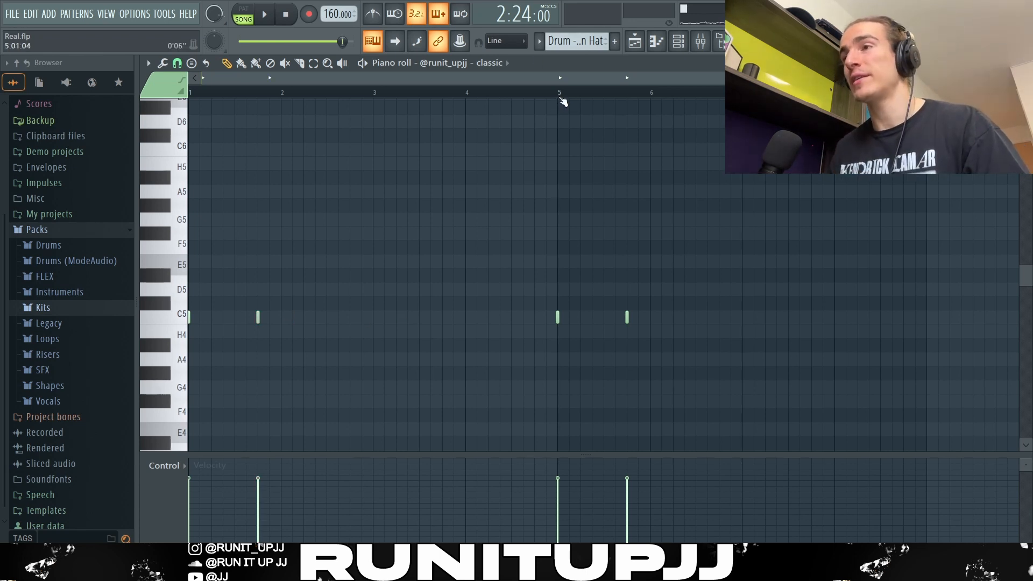
pyautogui.moveTo(558, 98); pyautogui.dragTo(192, 161)
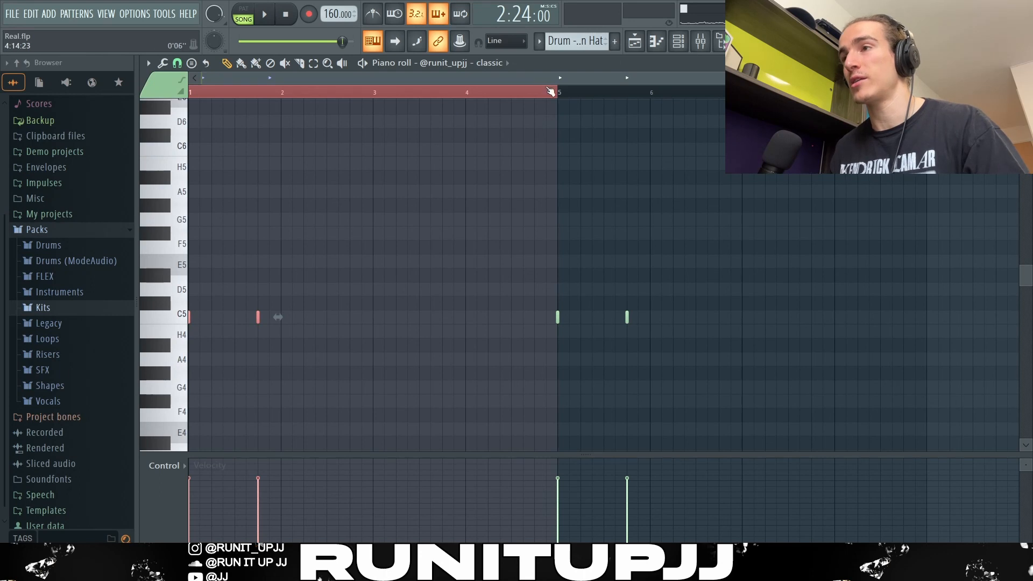
pyautogui.moveTo(557, 93); pyautogui.dragTo(938, 93)
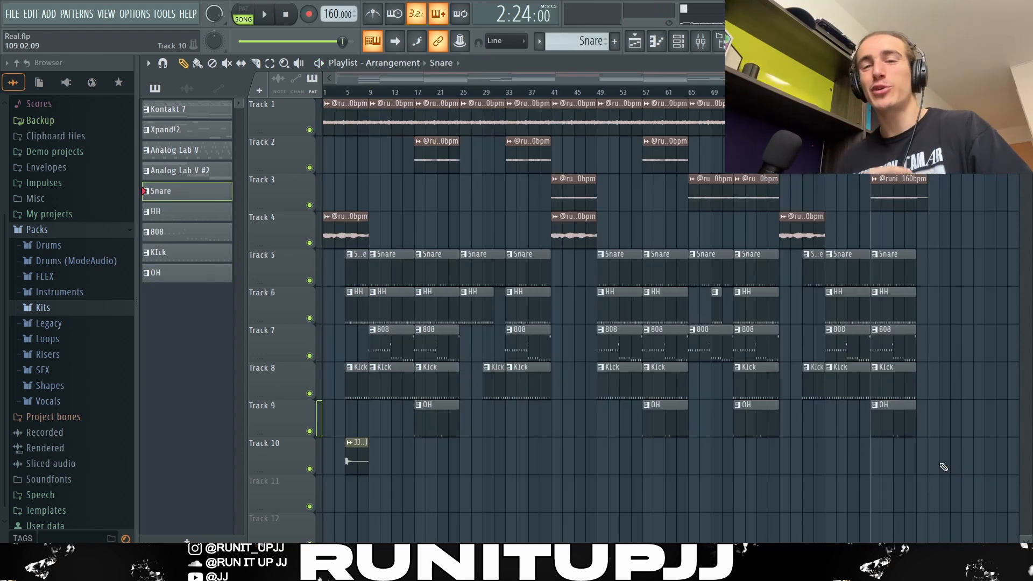
# - Select sections of the playlist arrangement across the drum and sample tracks to inspect the intro and early parts
pyautogui.moveTo(360, 511); pyautogui.dragTo(368, 102)
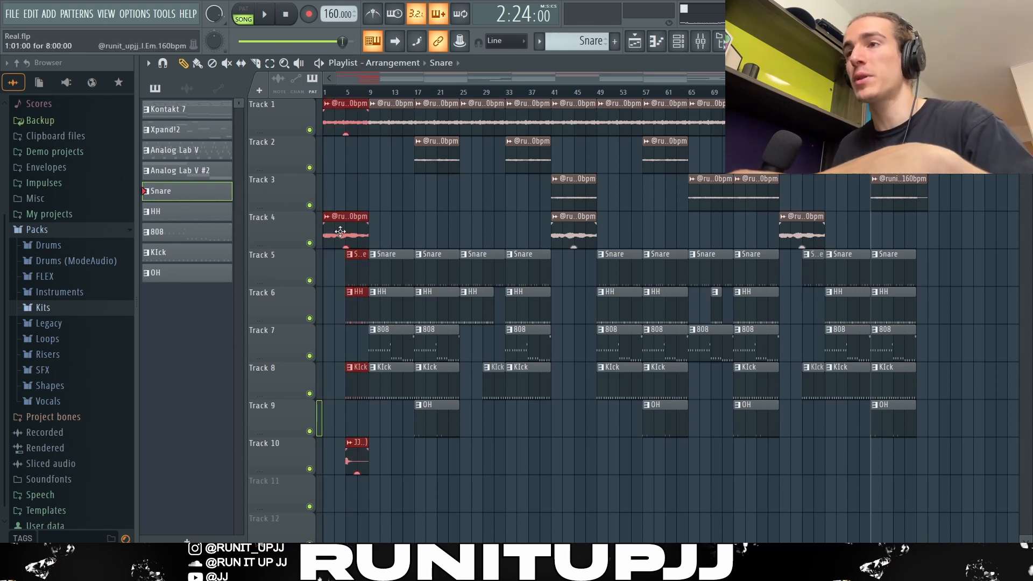
pyautogui.scroll(3, 334, 369)
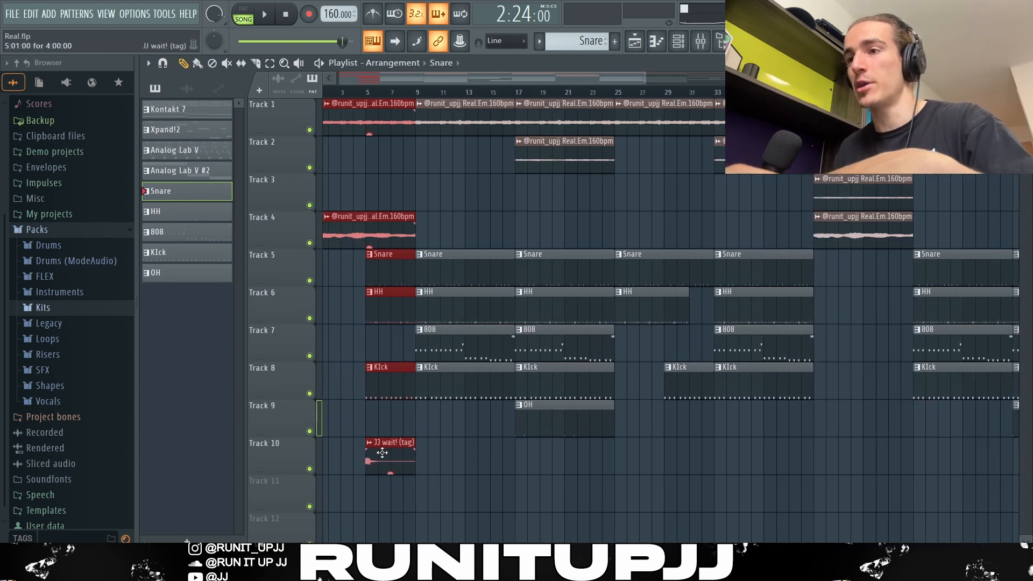
pyautogui.moveTo(426, 455); pyautogui.dragTo(538, 123)
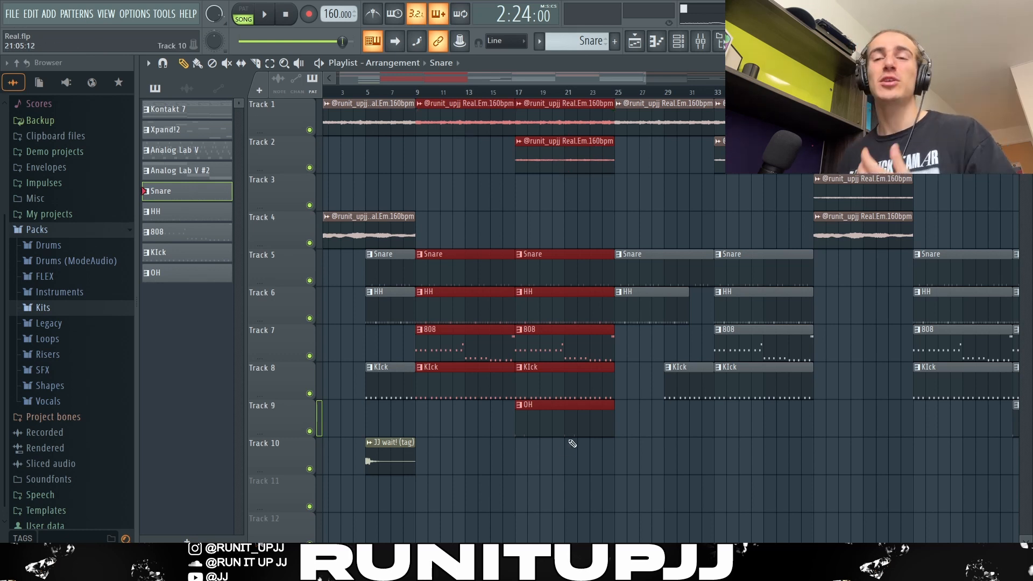
pyautogui.hscroll(5, 570, 437)
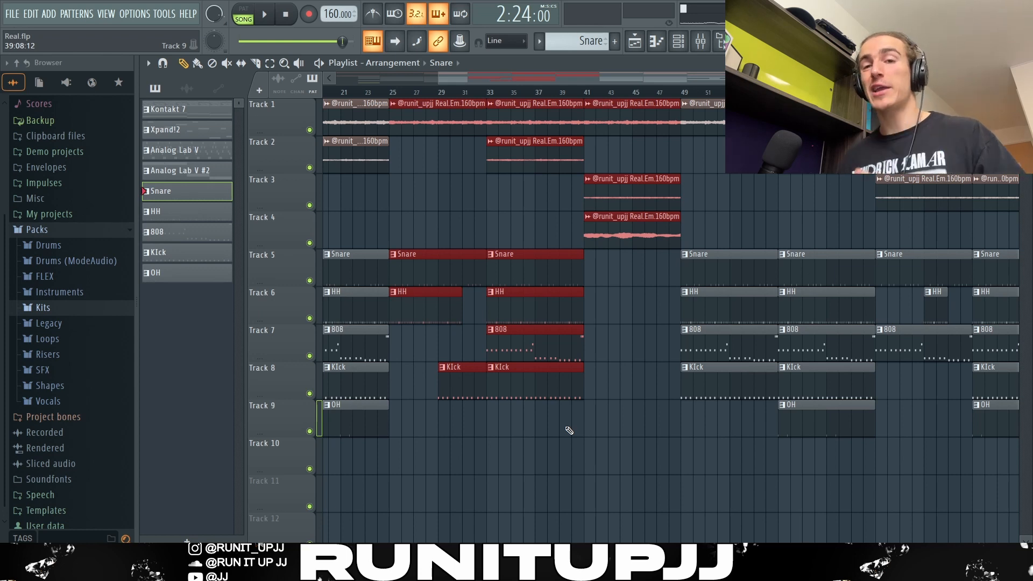
pyautogui.moveTo(569, 430); pyautogui.dragTo(459, 348)
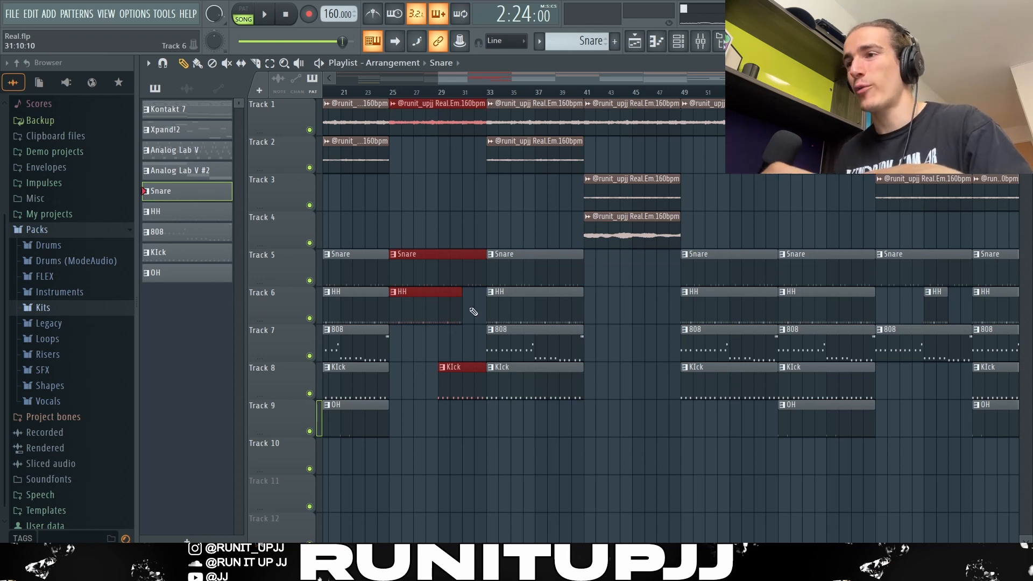
pyautogui.click(530, 122)
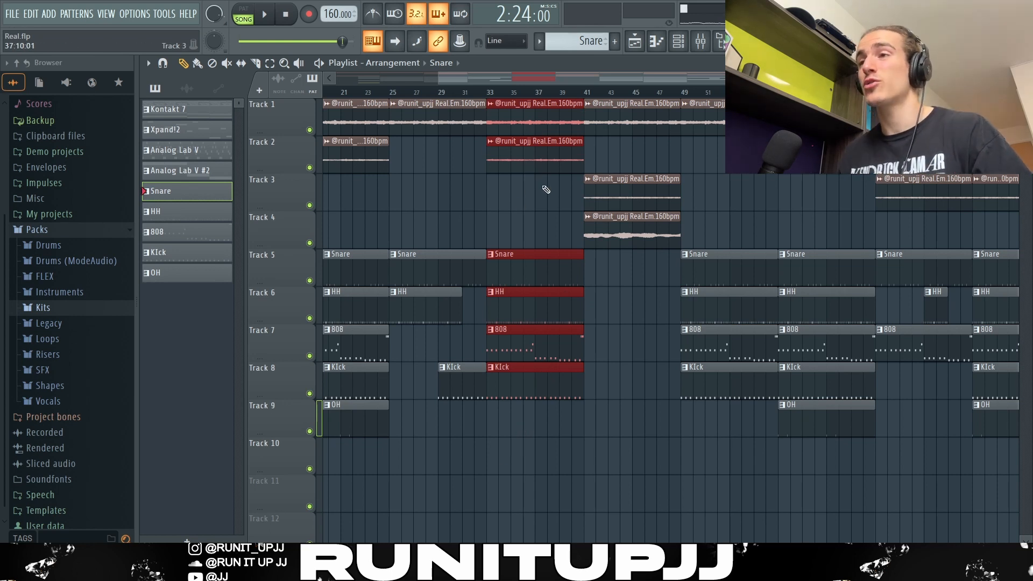
pyautogui.click(642, 245)
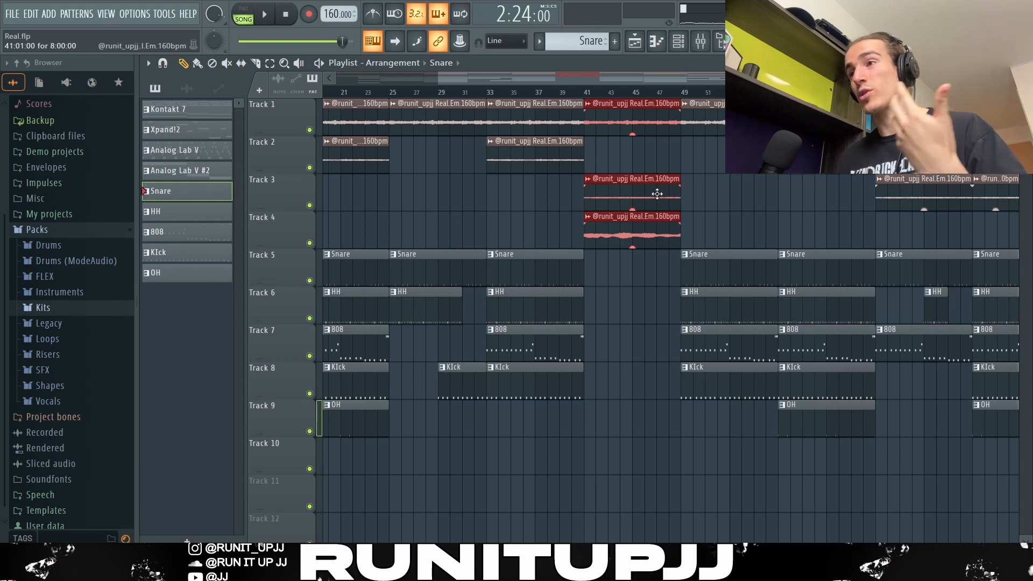
pyautogui.click(644, 341)
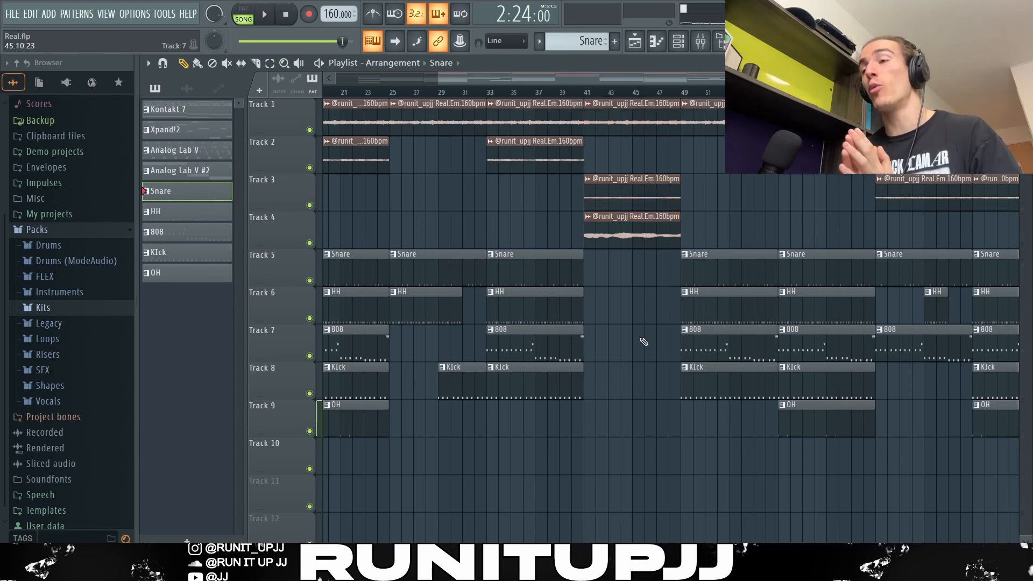
# - Zoom out the playlist and select the later arrangement sections across the drum tracks to inspect them
pyautogui.scroll(-3, 644, 341)
pyautogui.moveTo(683, 436); pyautogui.dragTo(608, 111)
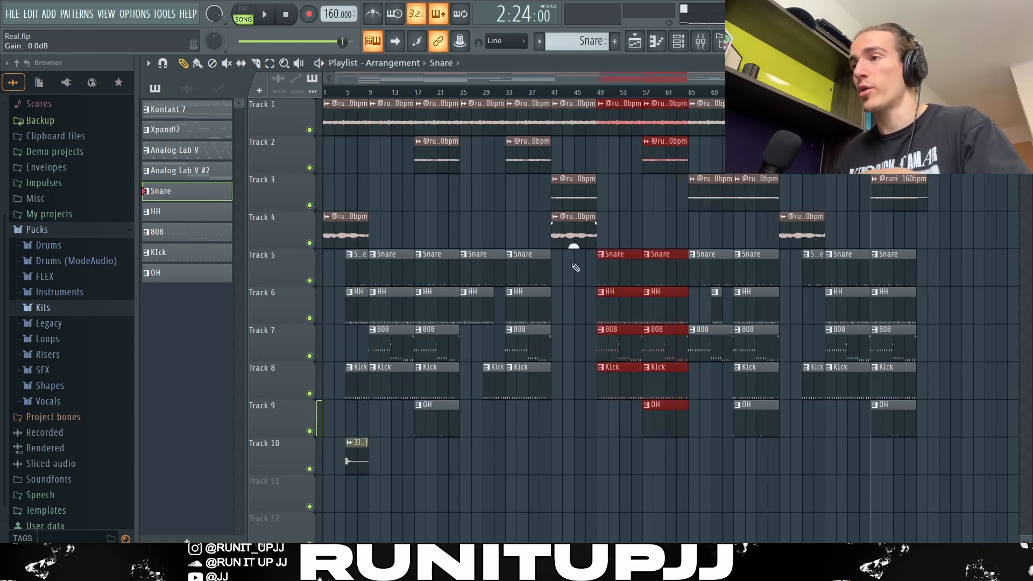
pyautogui.moveTo(814, 432); pyautogui.dragTo(695, 112)
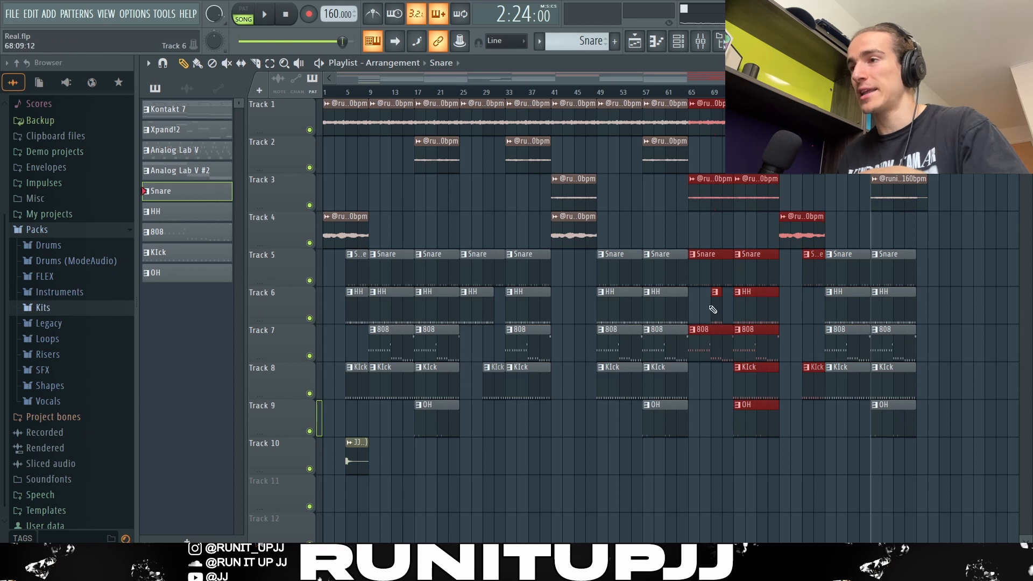
pyautogui.moveTo(720, 280); pyautogui.dragTo(709, 380)
pyautogui.moveTo(956, 420); pyautogui.dragTo(850, 194)
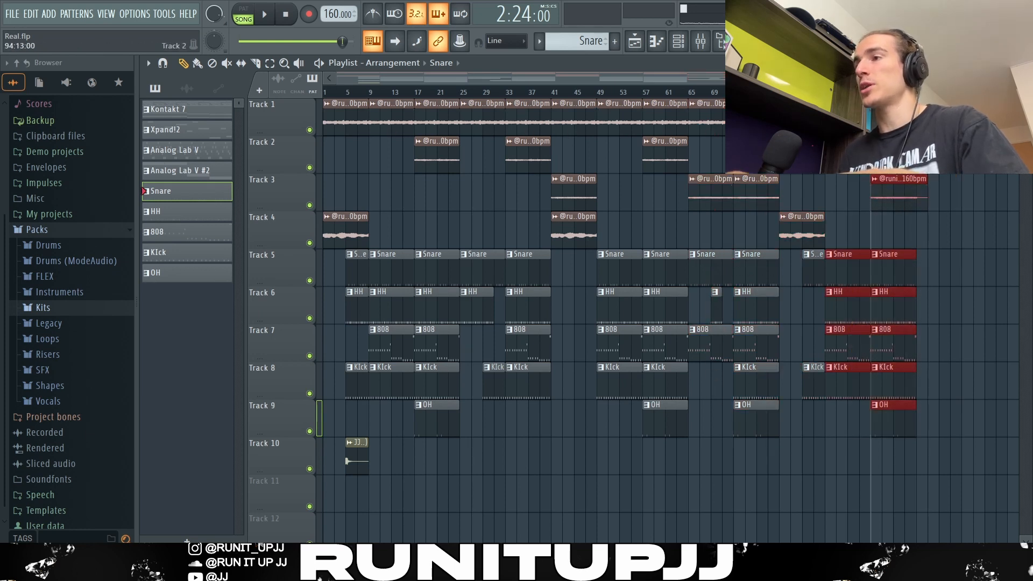